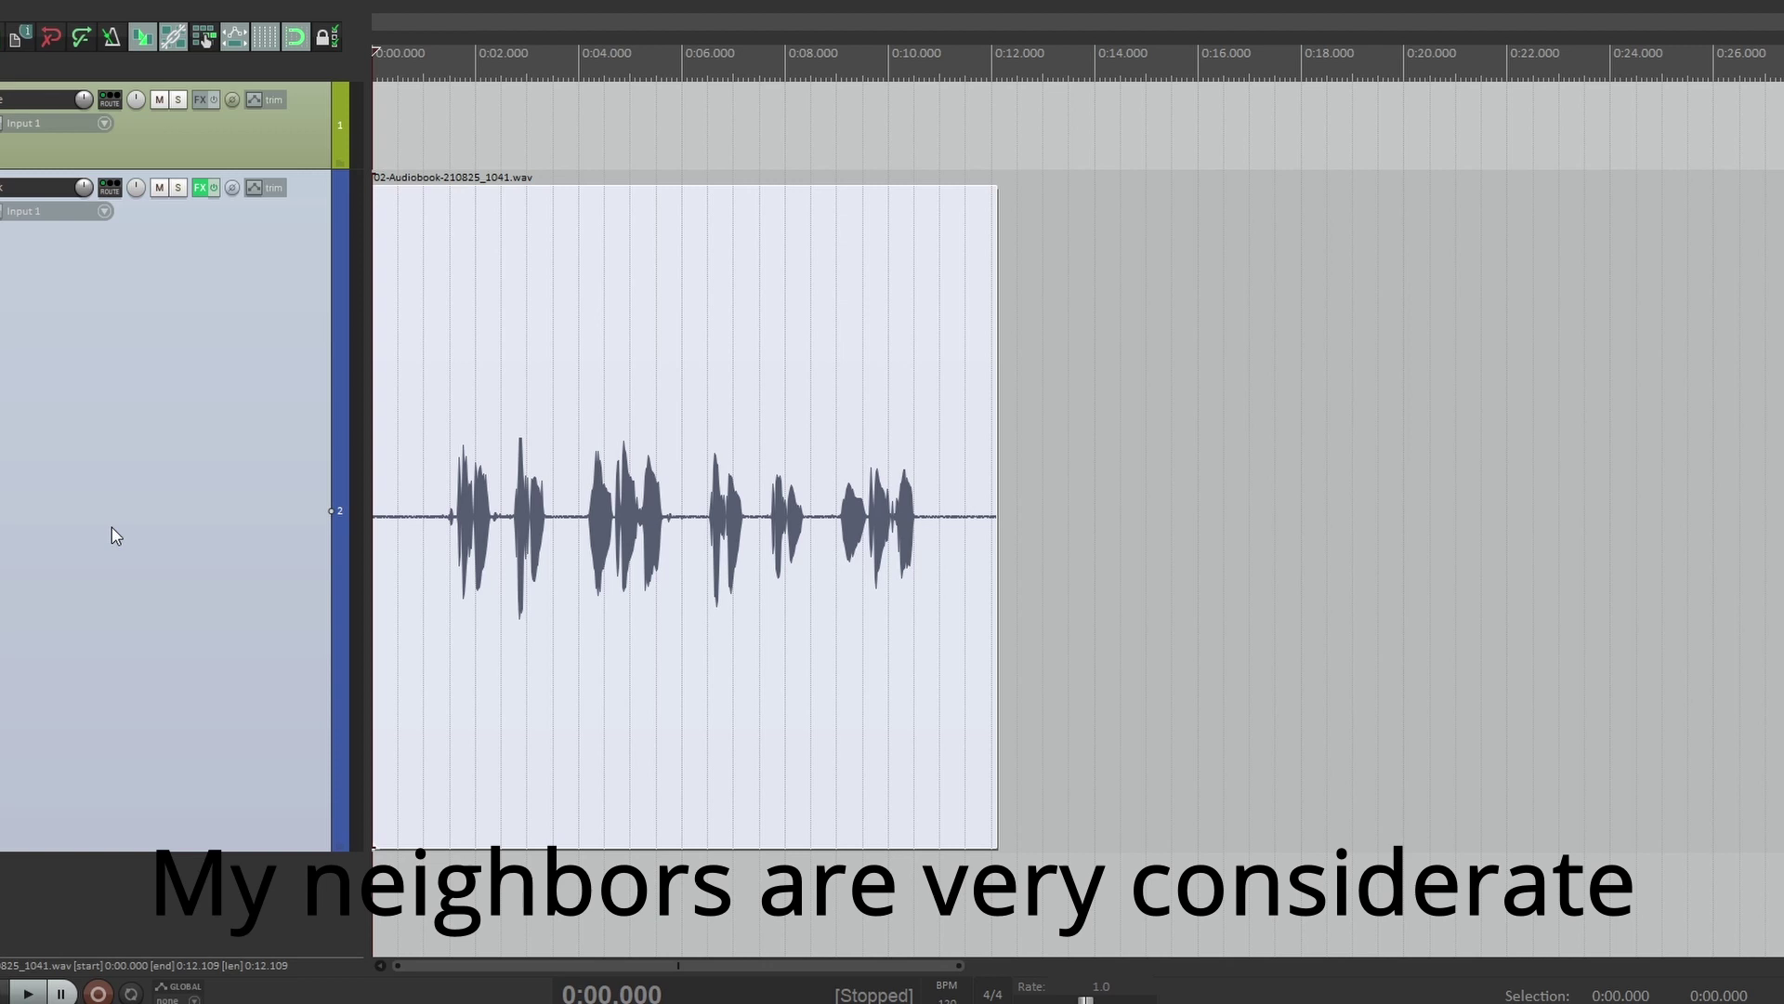
pyautogui.press('space')
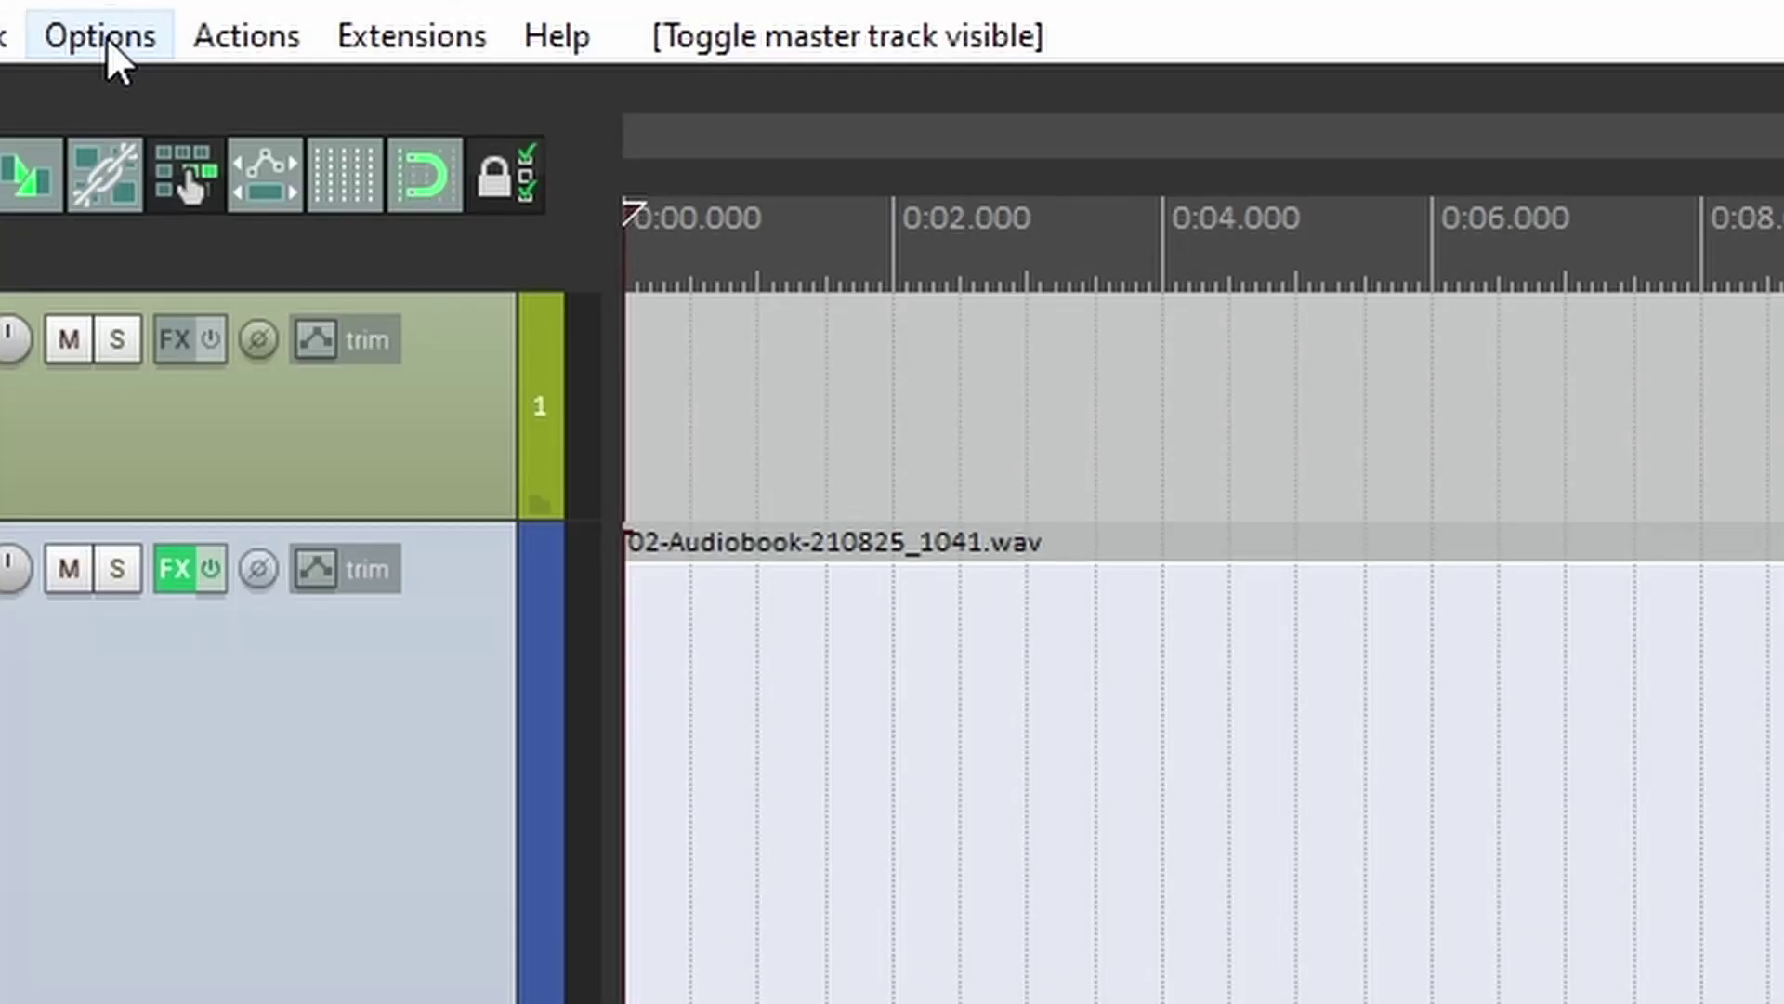
# Add a new entry in REAPER's External Editors preferences
pyautogui.click(106, 37)
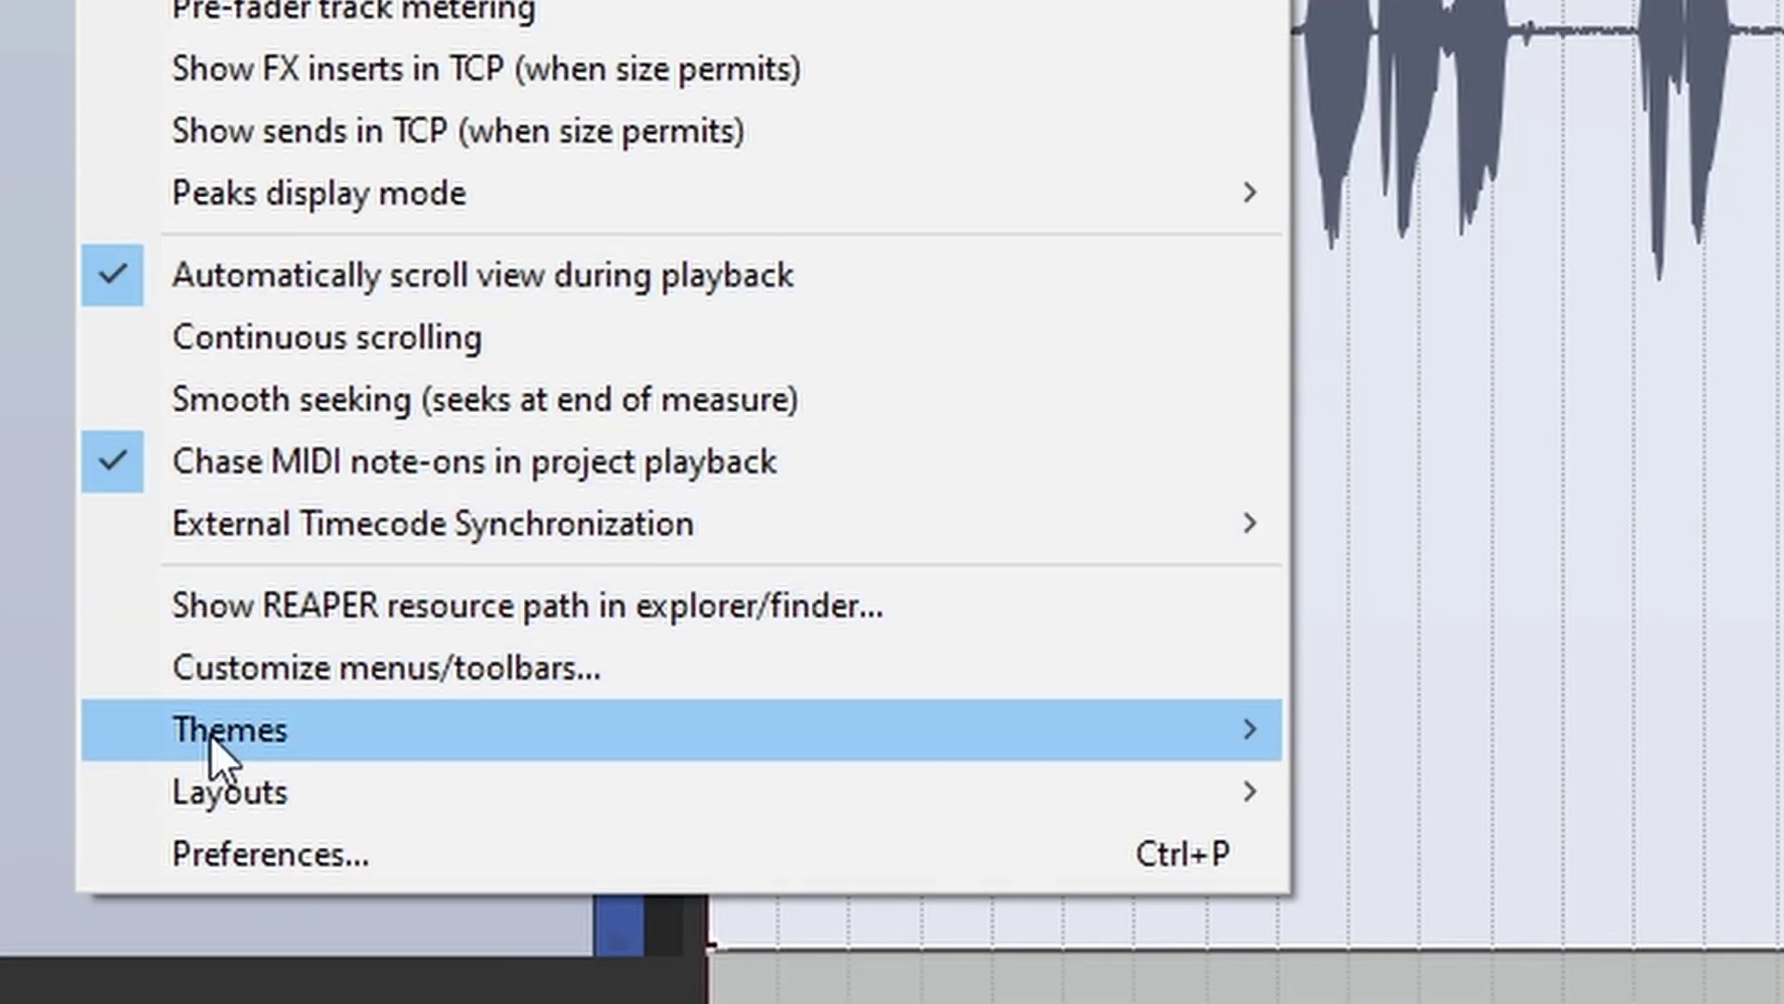
pyautogui.click(249, 845)
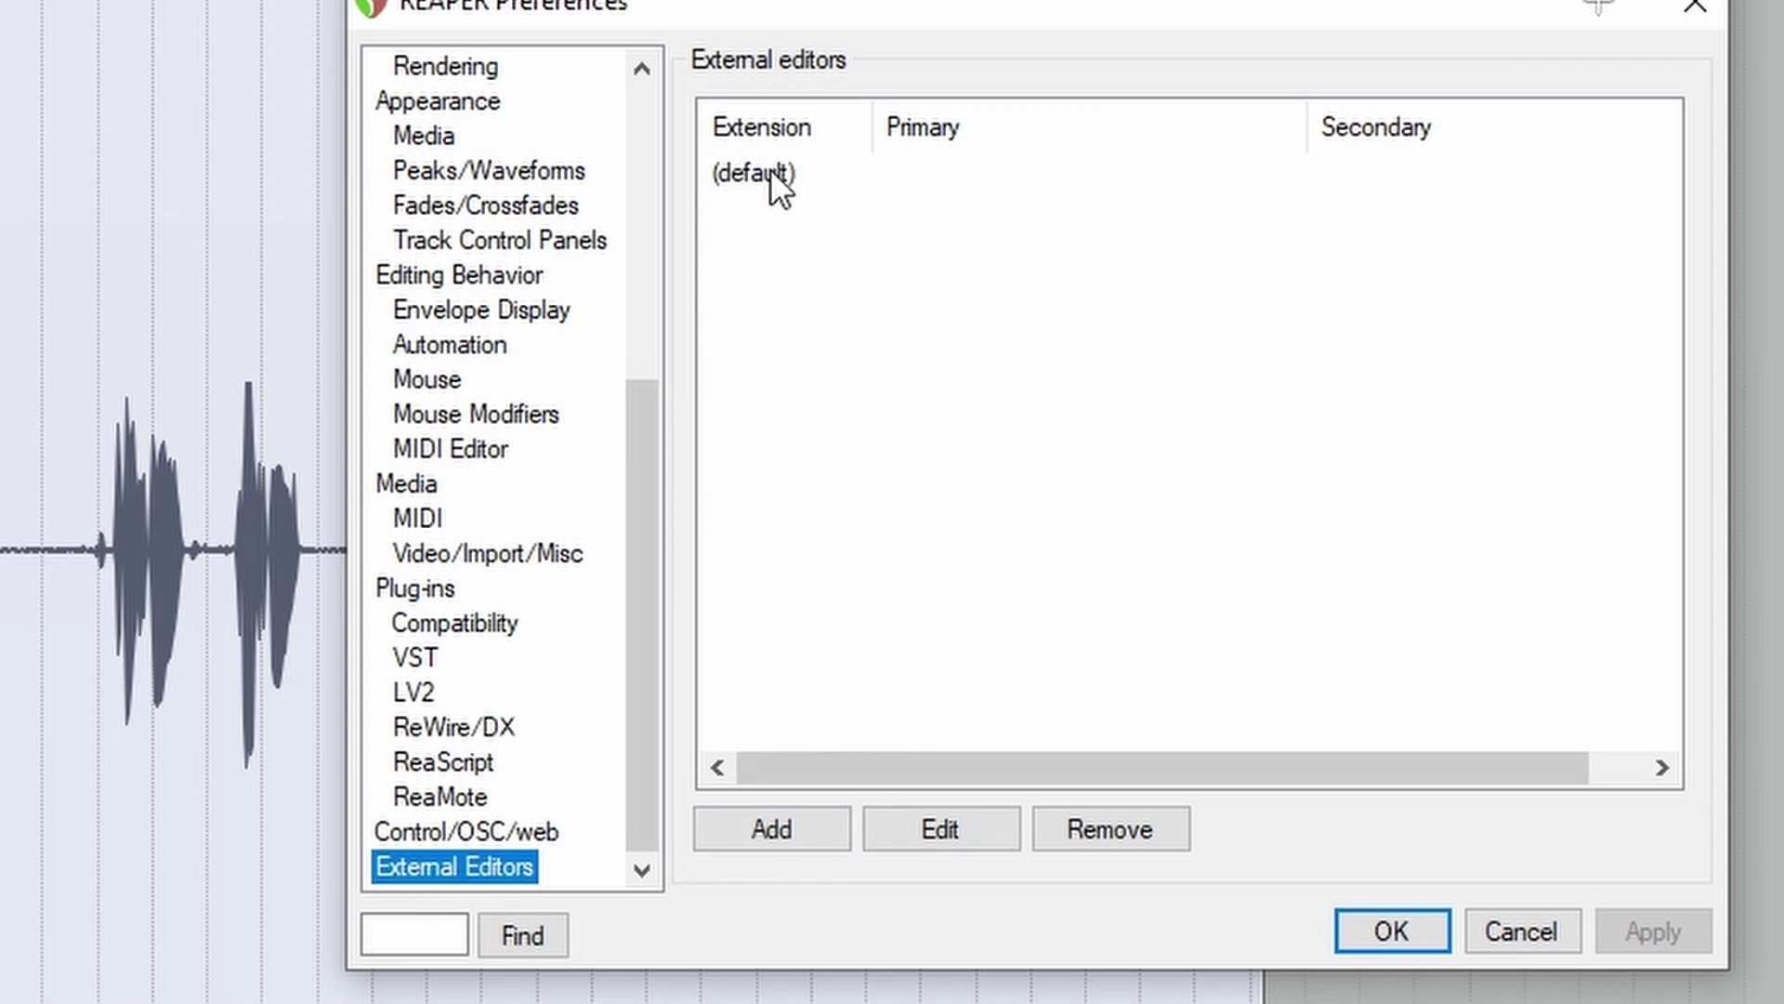
pyautogui.click(792, 829)
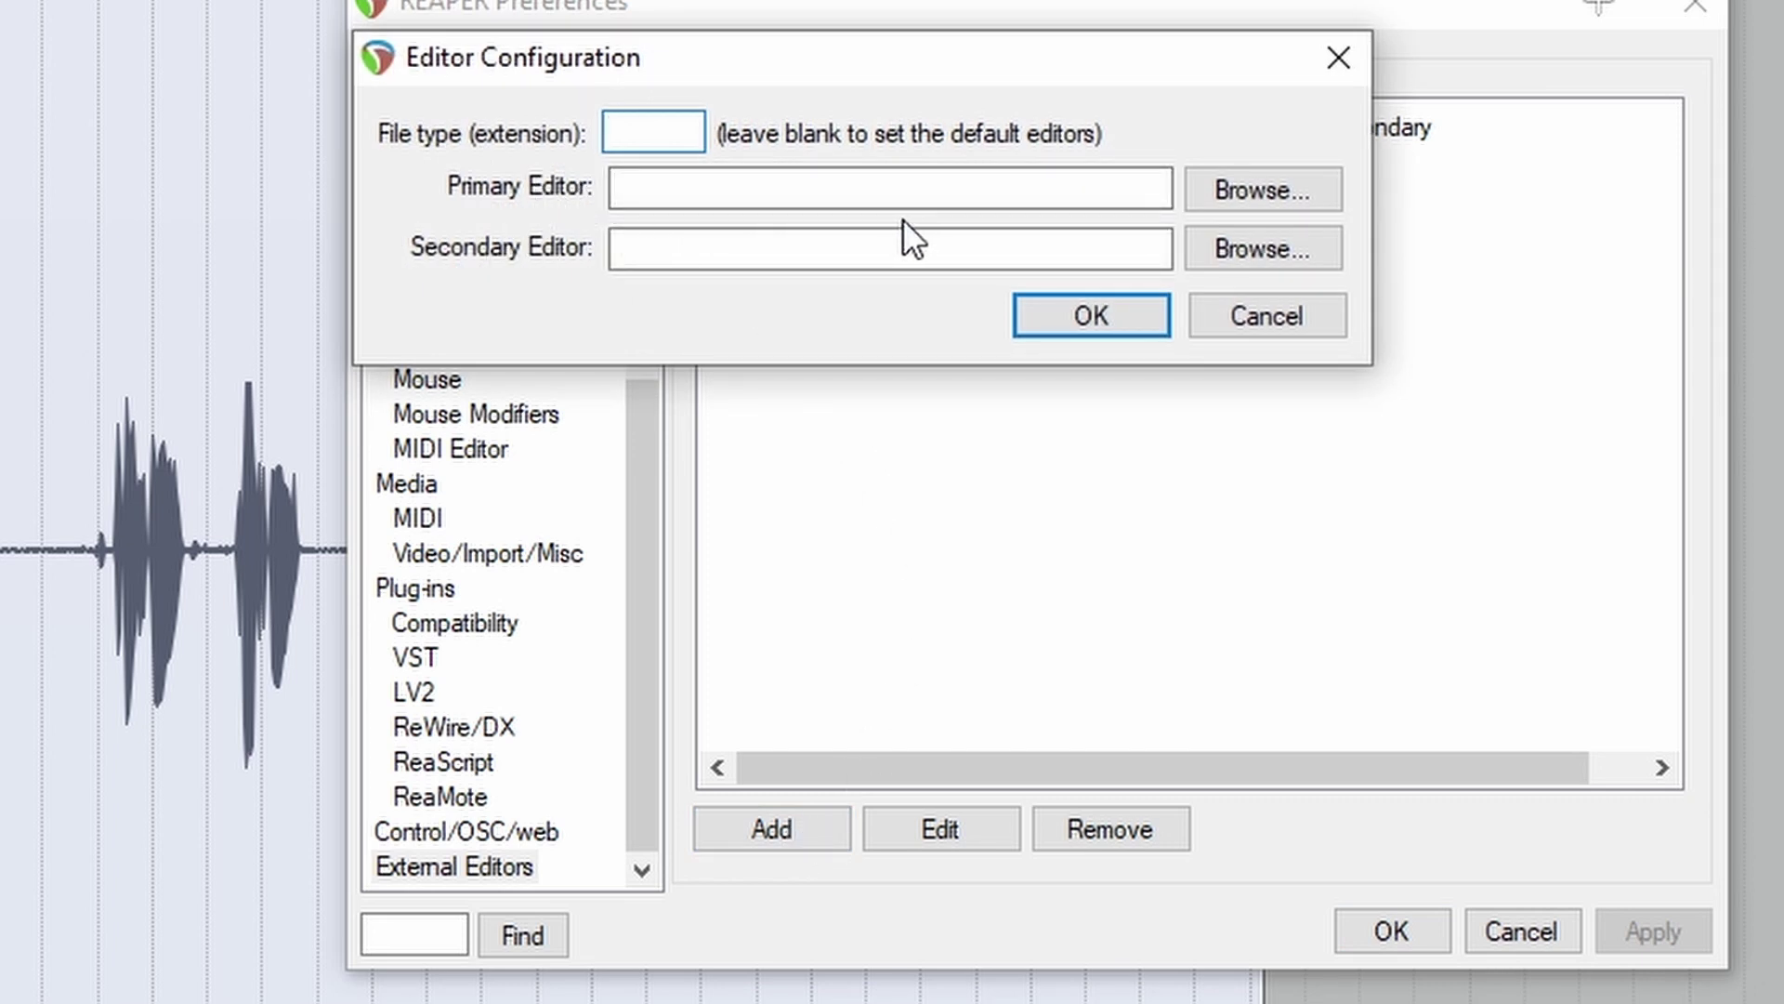
# Set iZotope RX 7 Audio Editor.exe from the win64 folder as the primary editor and save preferences
pyautogui.click(1246, 189)
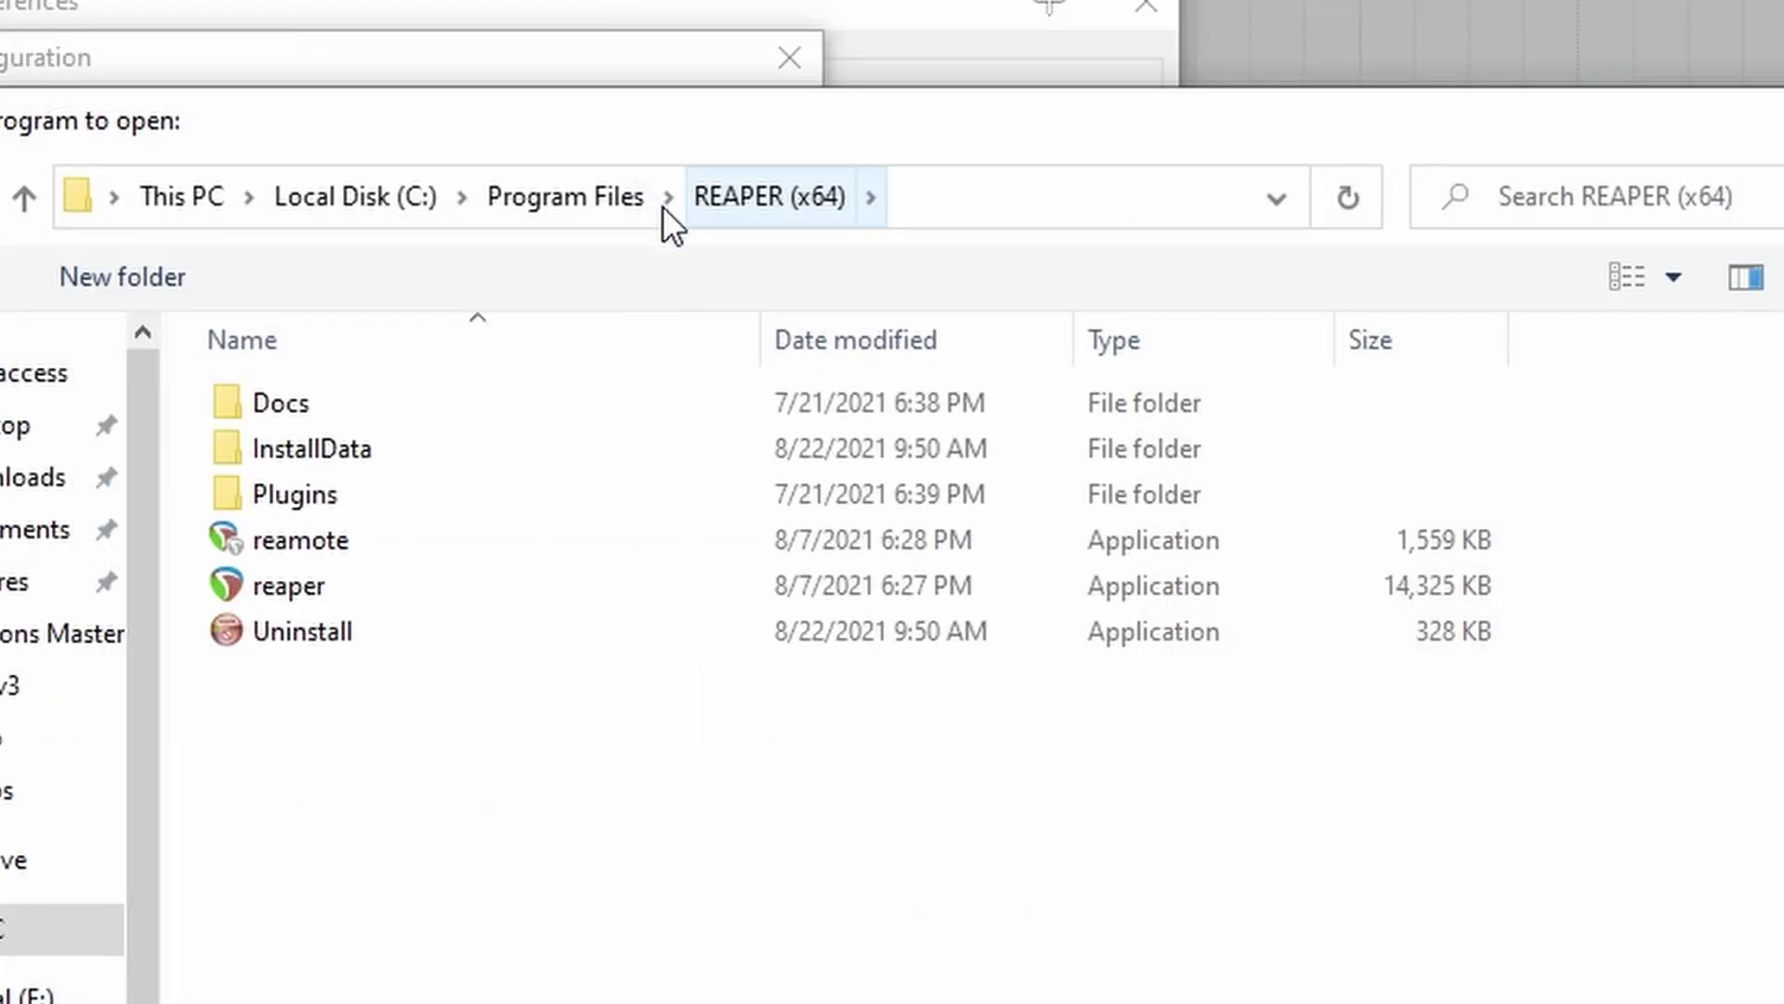
pyautogui.click(352, 196)
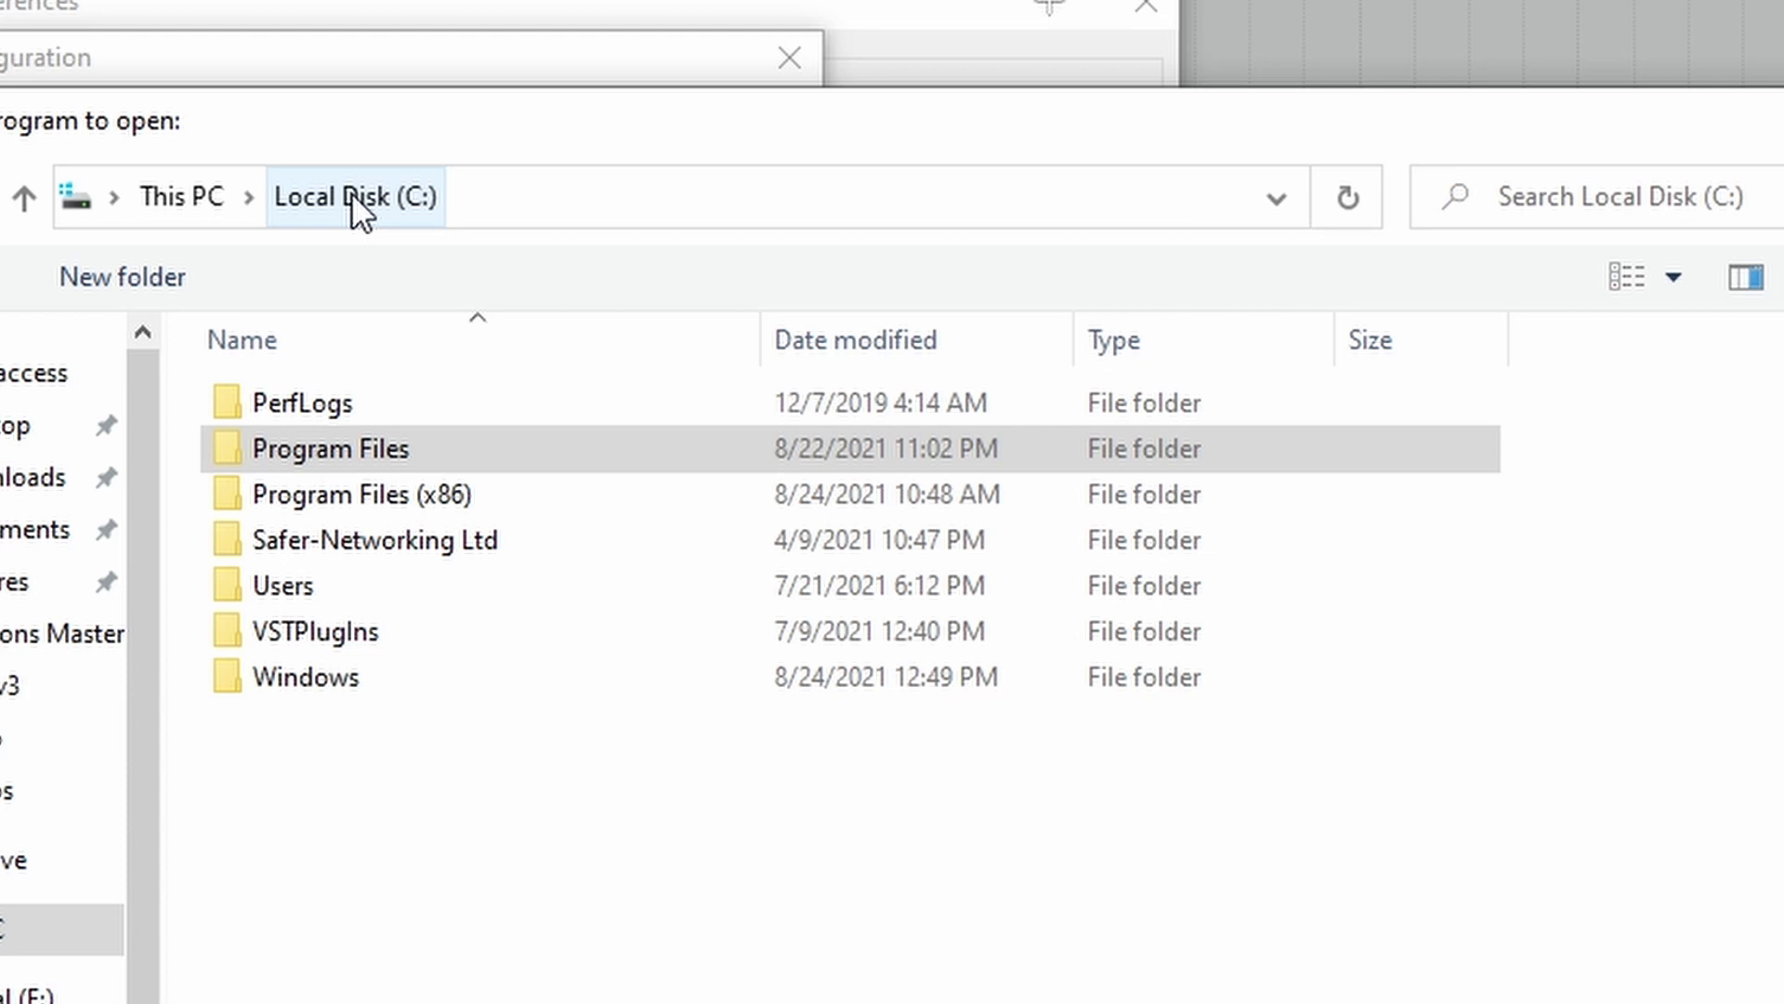
pyautogui.doubleClick(387, 499)
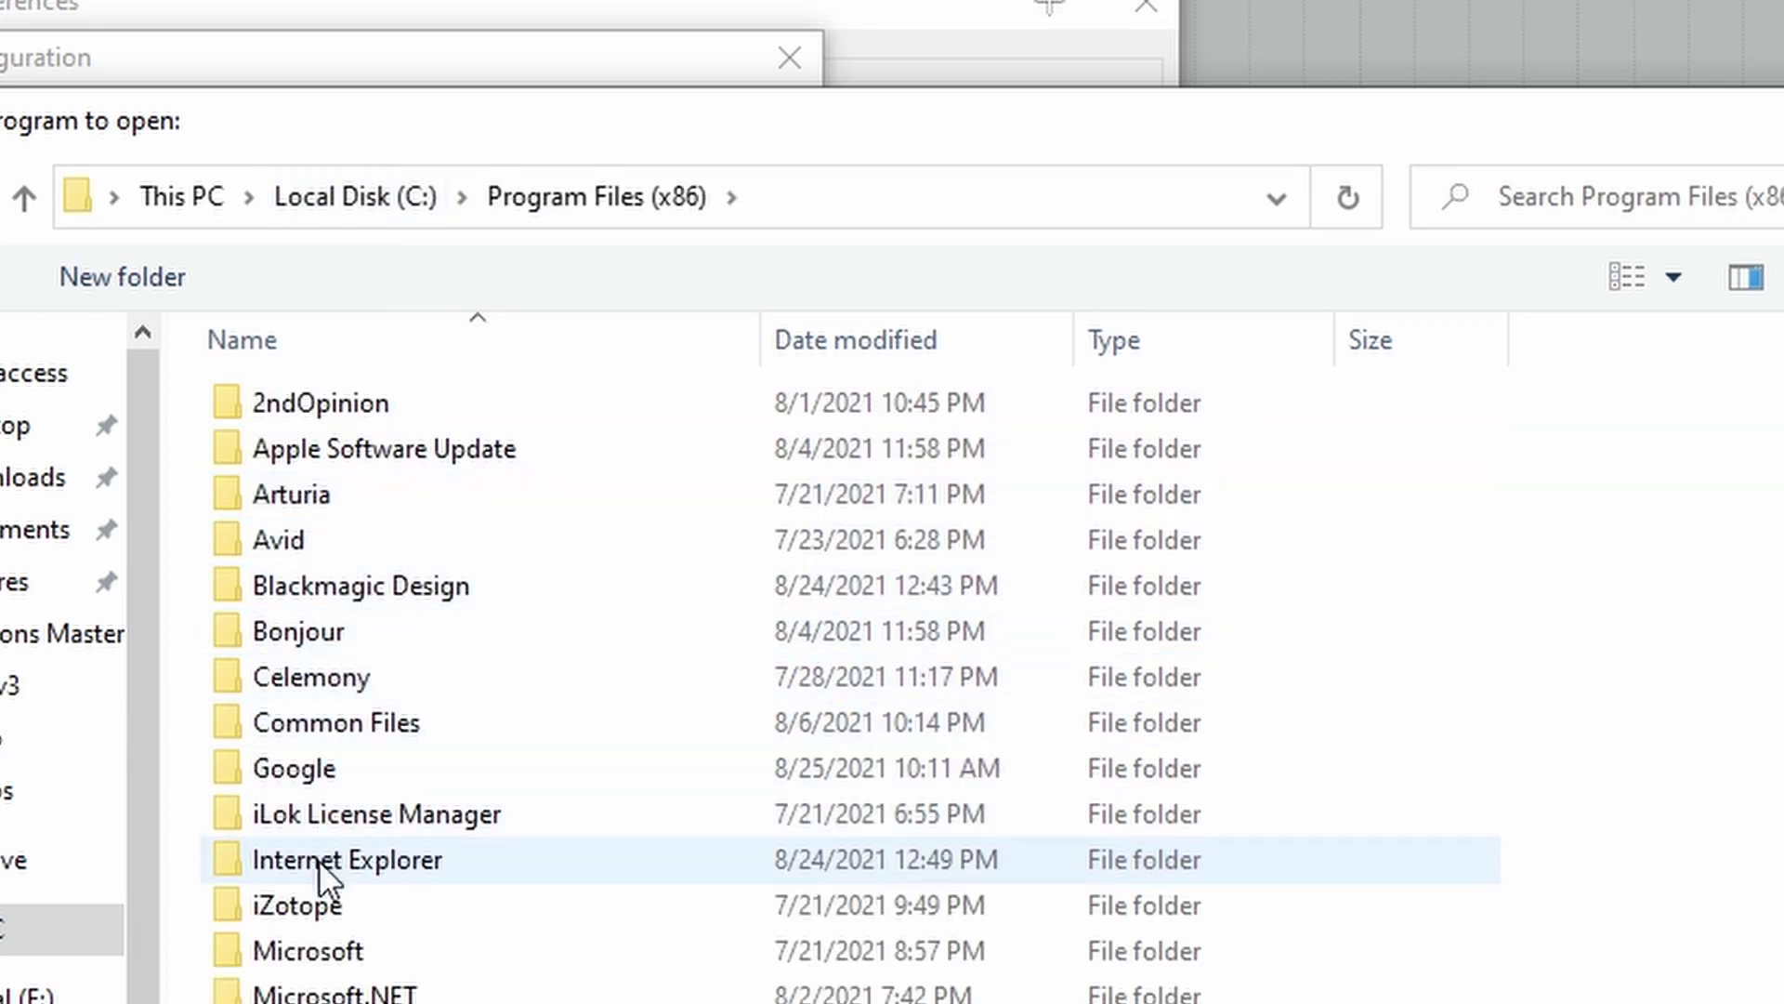
pyautogui.doubleClick(303, 909)
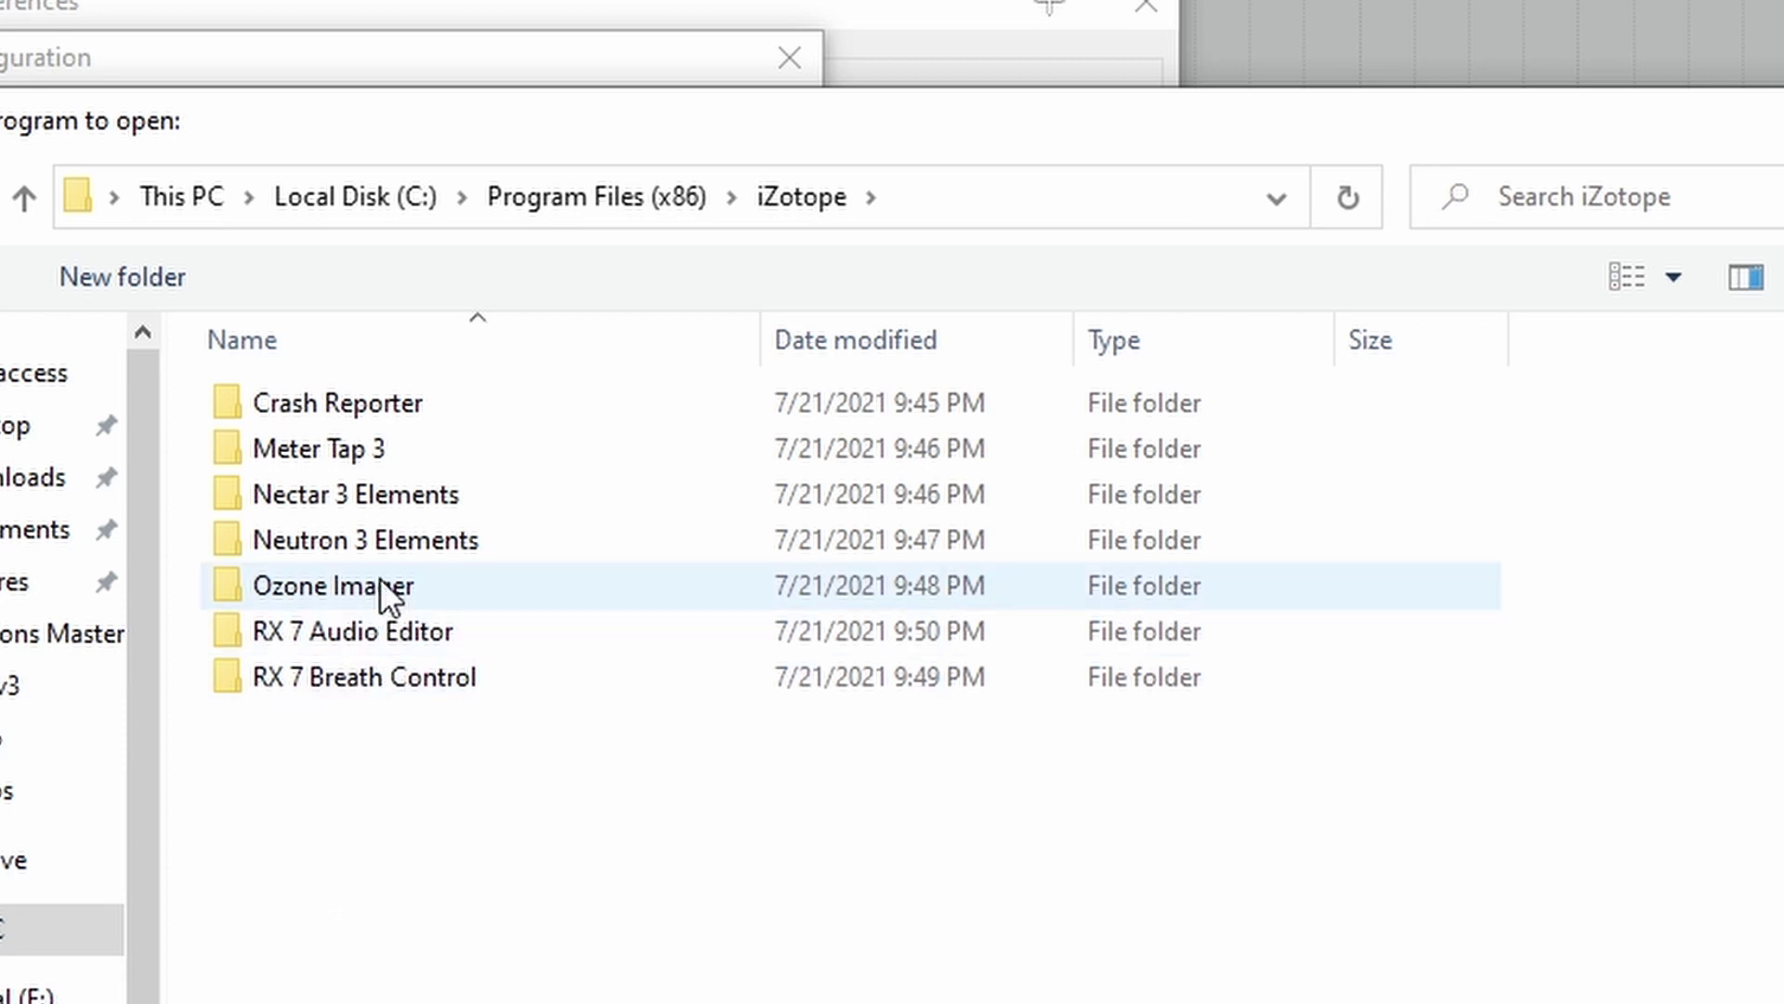
pyautogui.doubleClick(359, 634)
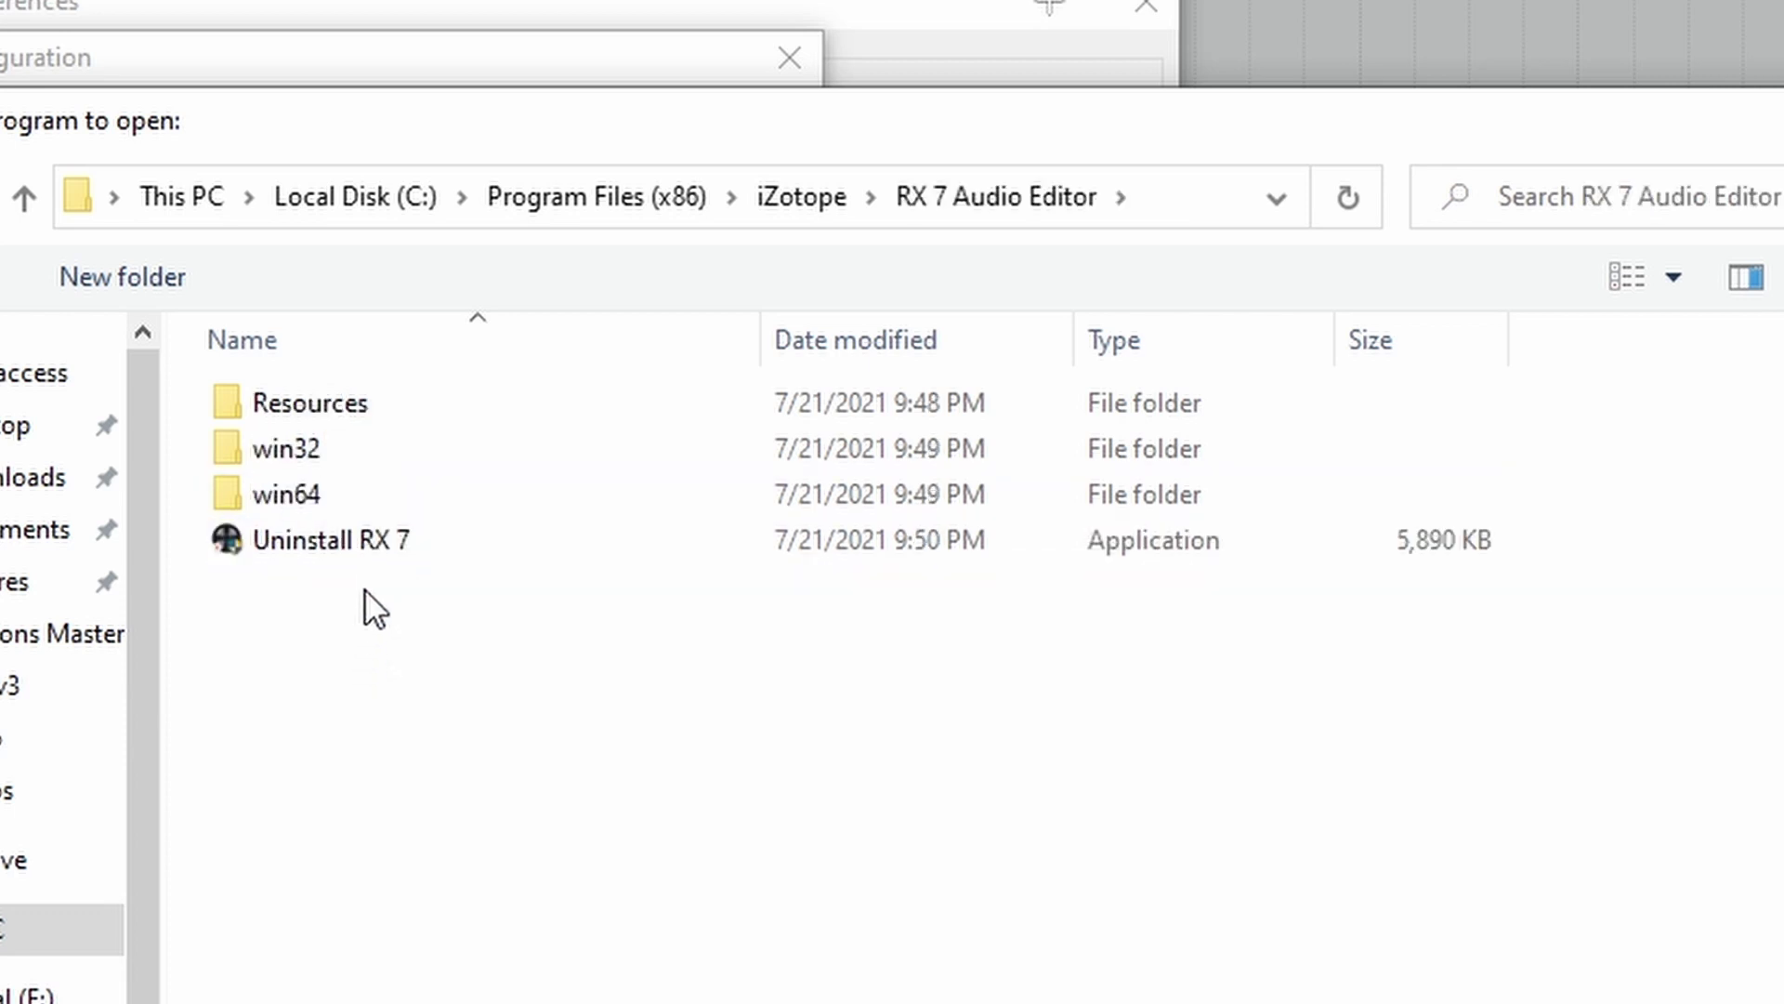
pyautogui.doubleClick(316, 488)
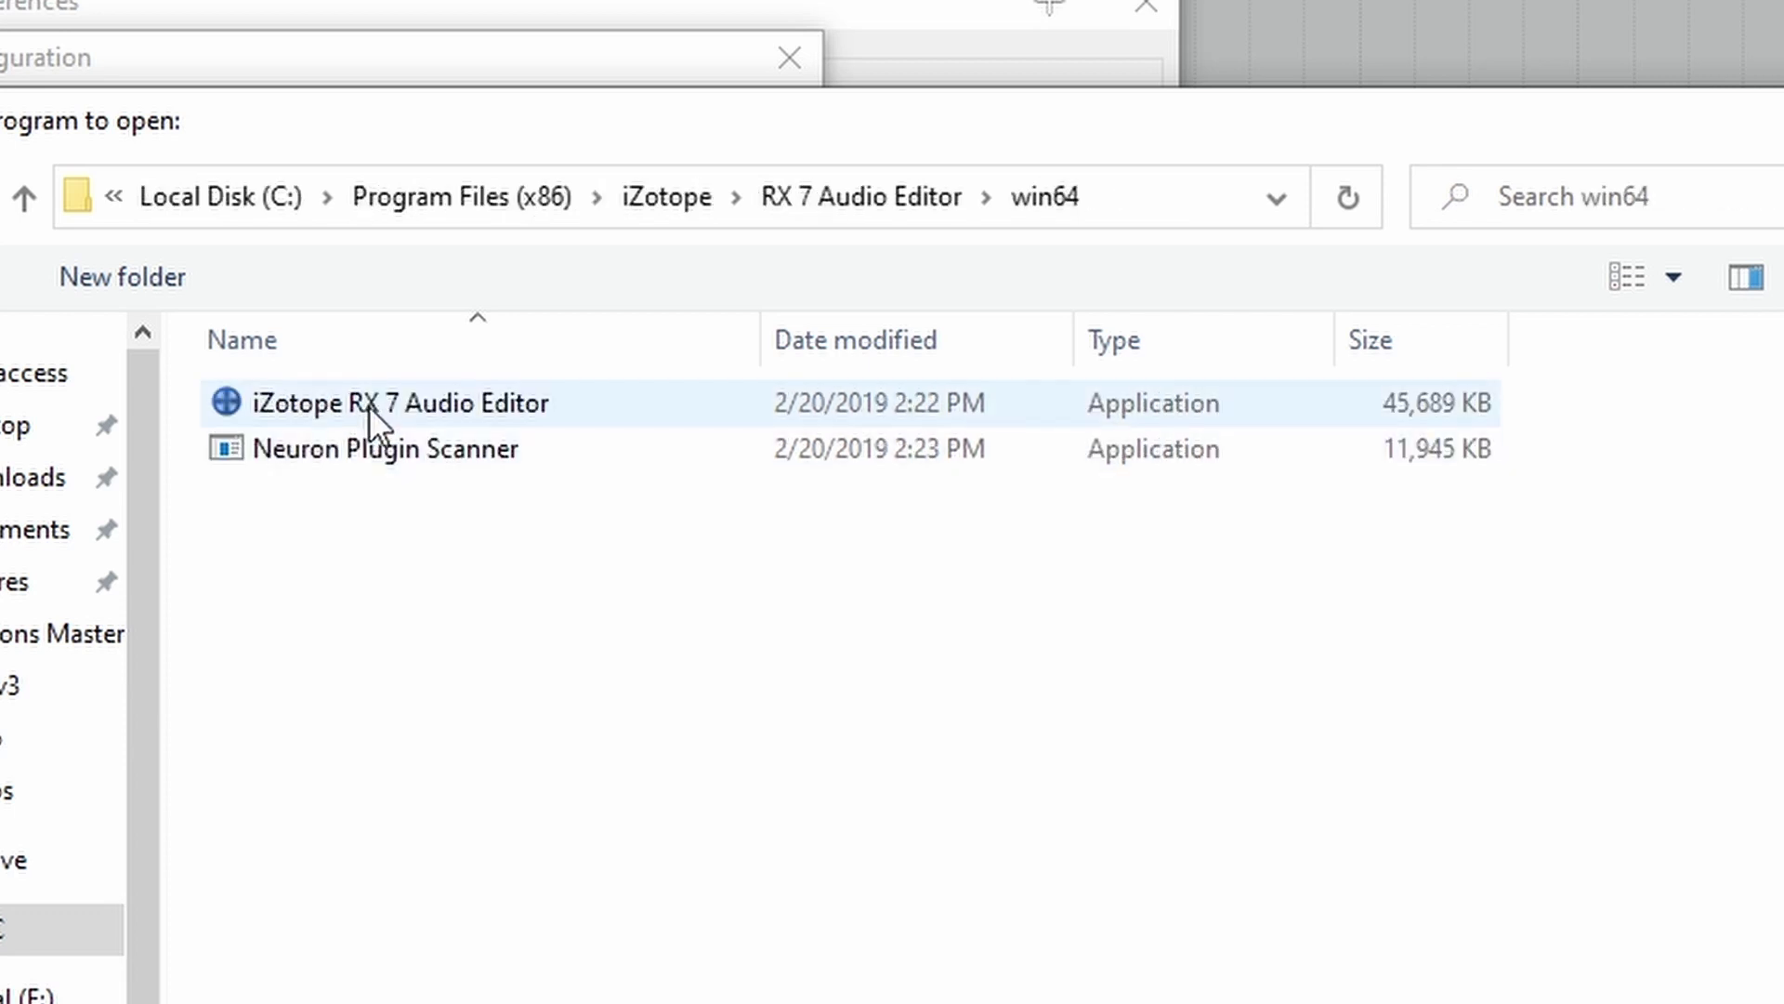
pyautogui.click(370, 406)
pyautogui.press('Return')
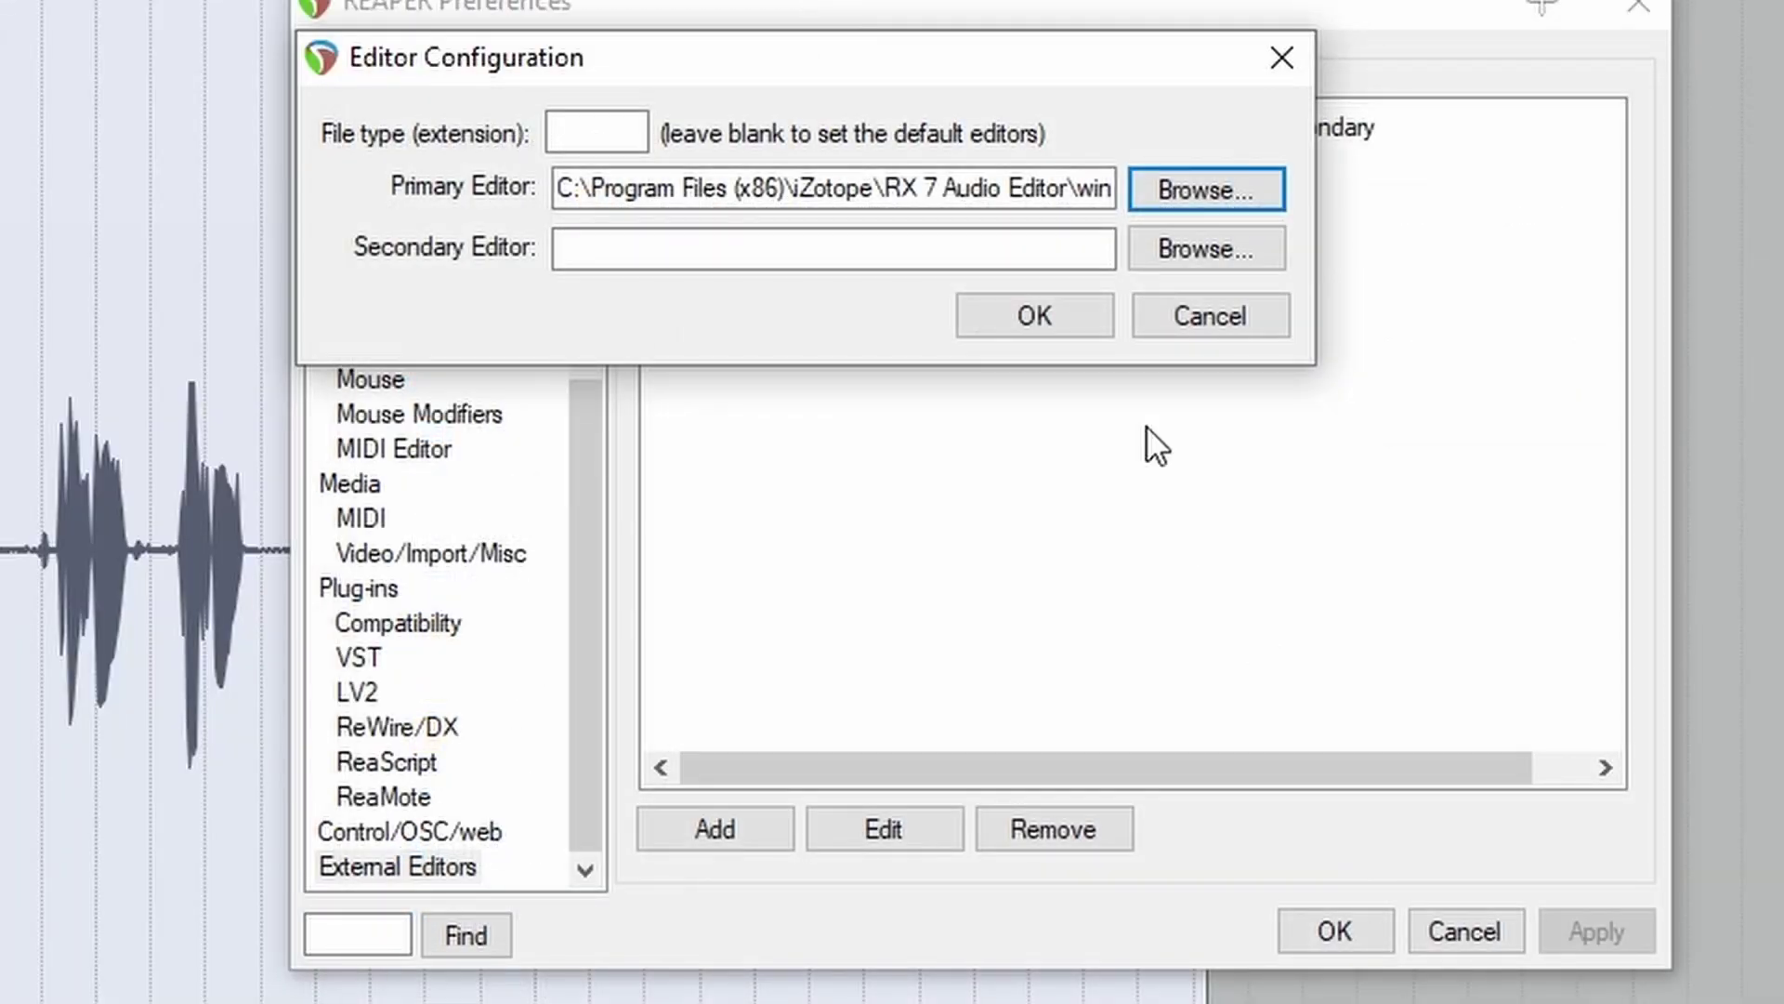
pyautogui.click(1040, 313)
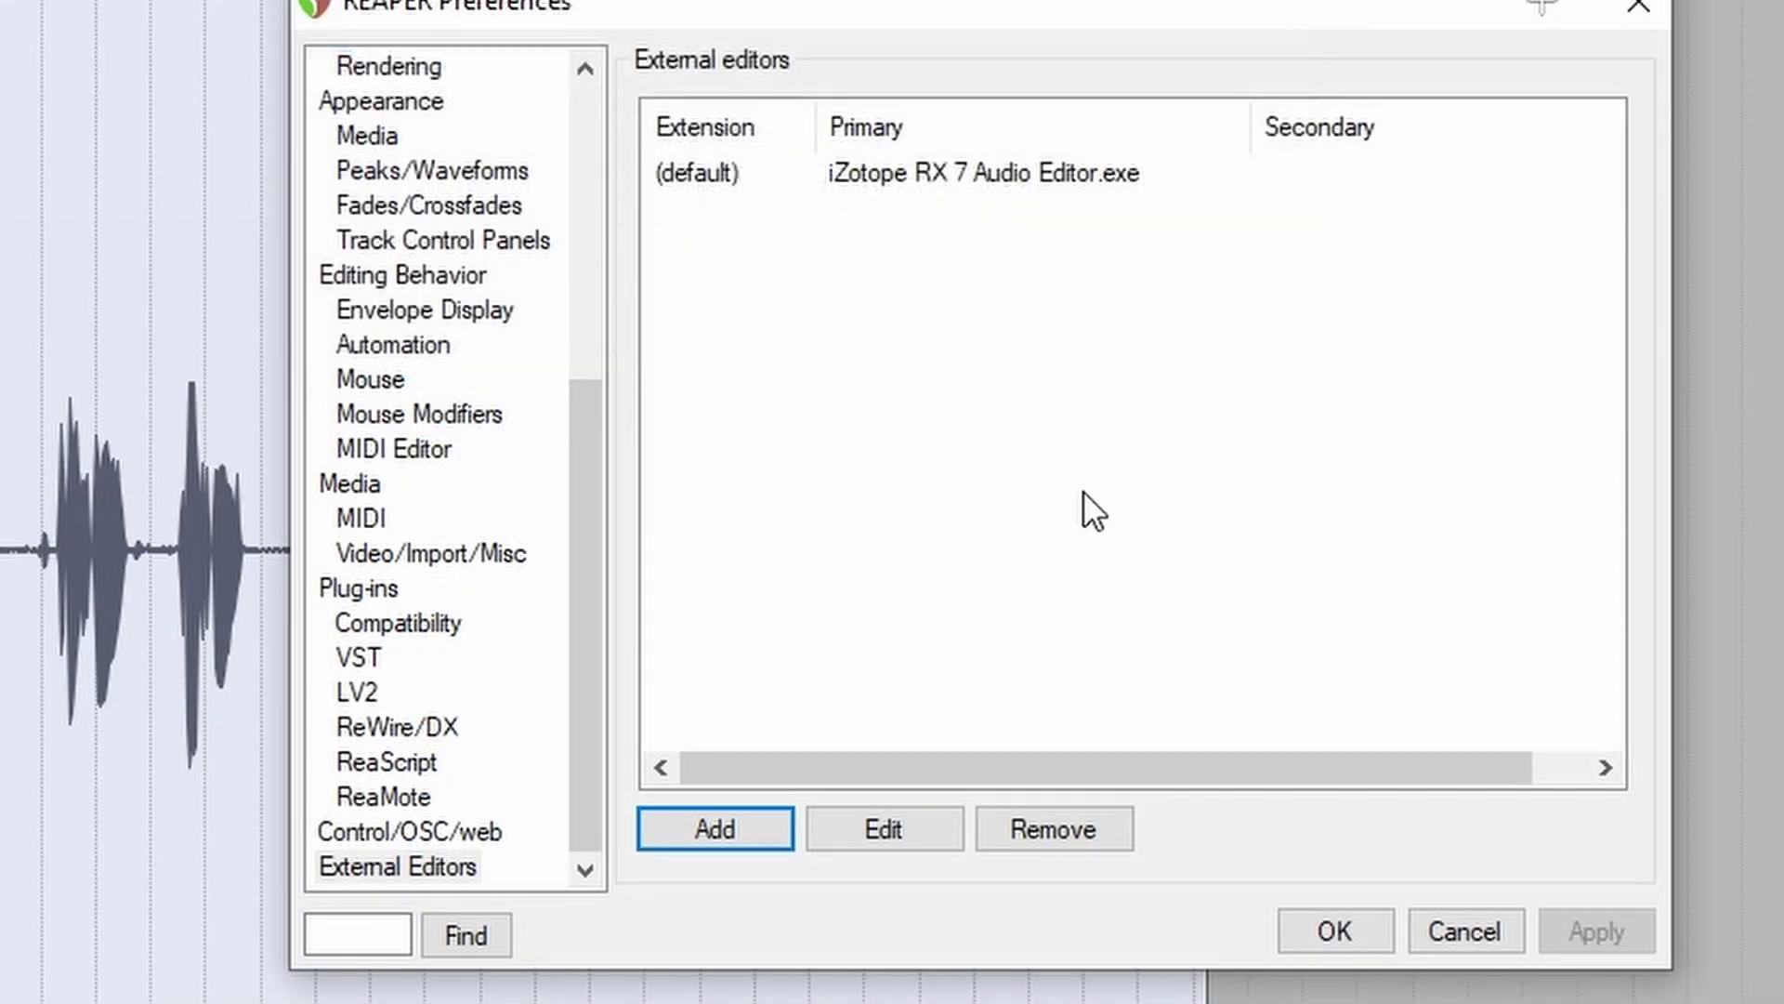
pyautogui.click(1303, 920)
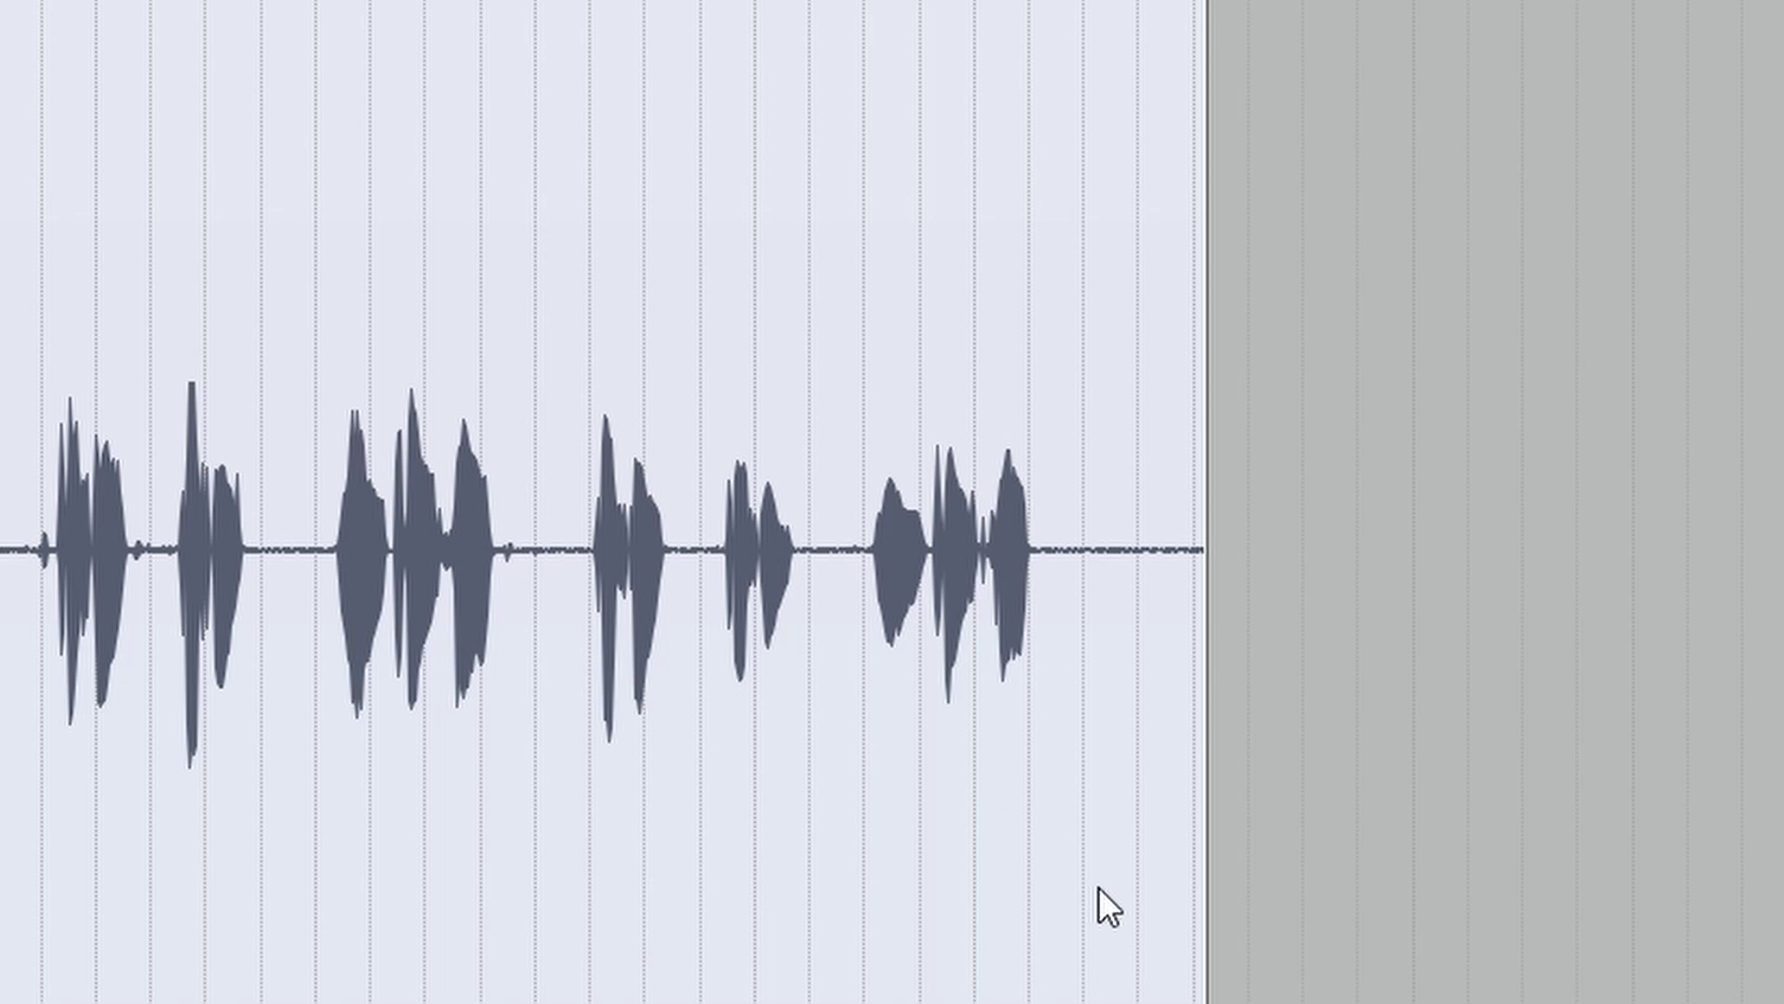
# Open a copy of the voice item in 'iZotope RX 7 Audio Editor.exe' as a new take
pyautogui.click(550, 363)
pyautogui.rightClick(549, 362)
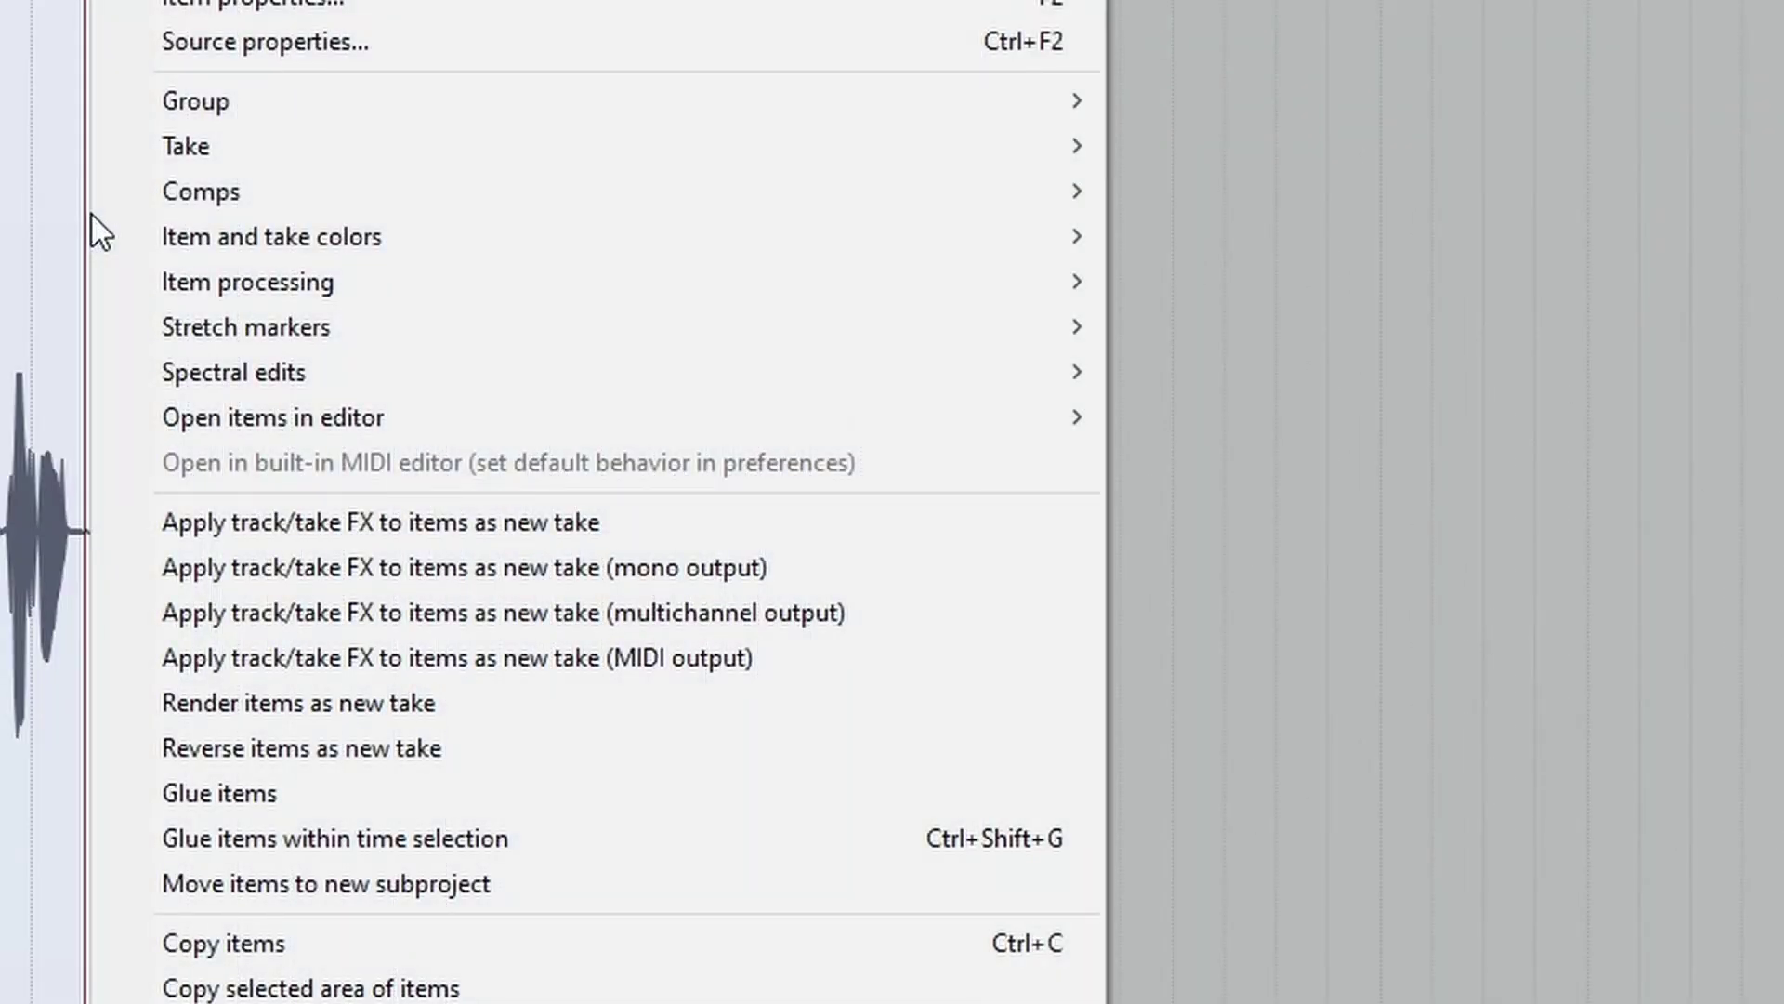
pyautogui.moveTo(220, 416)
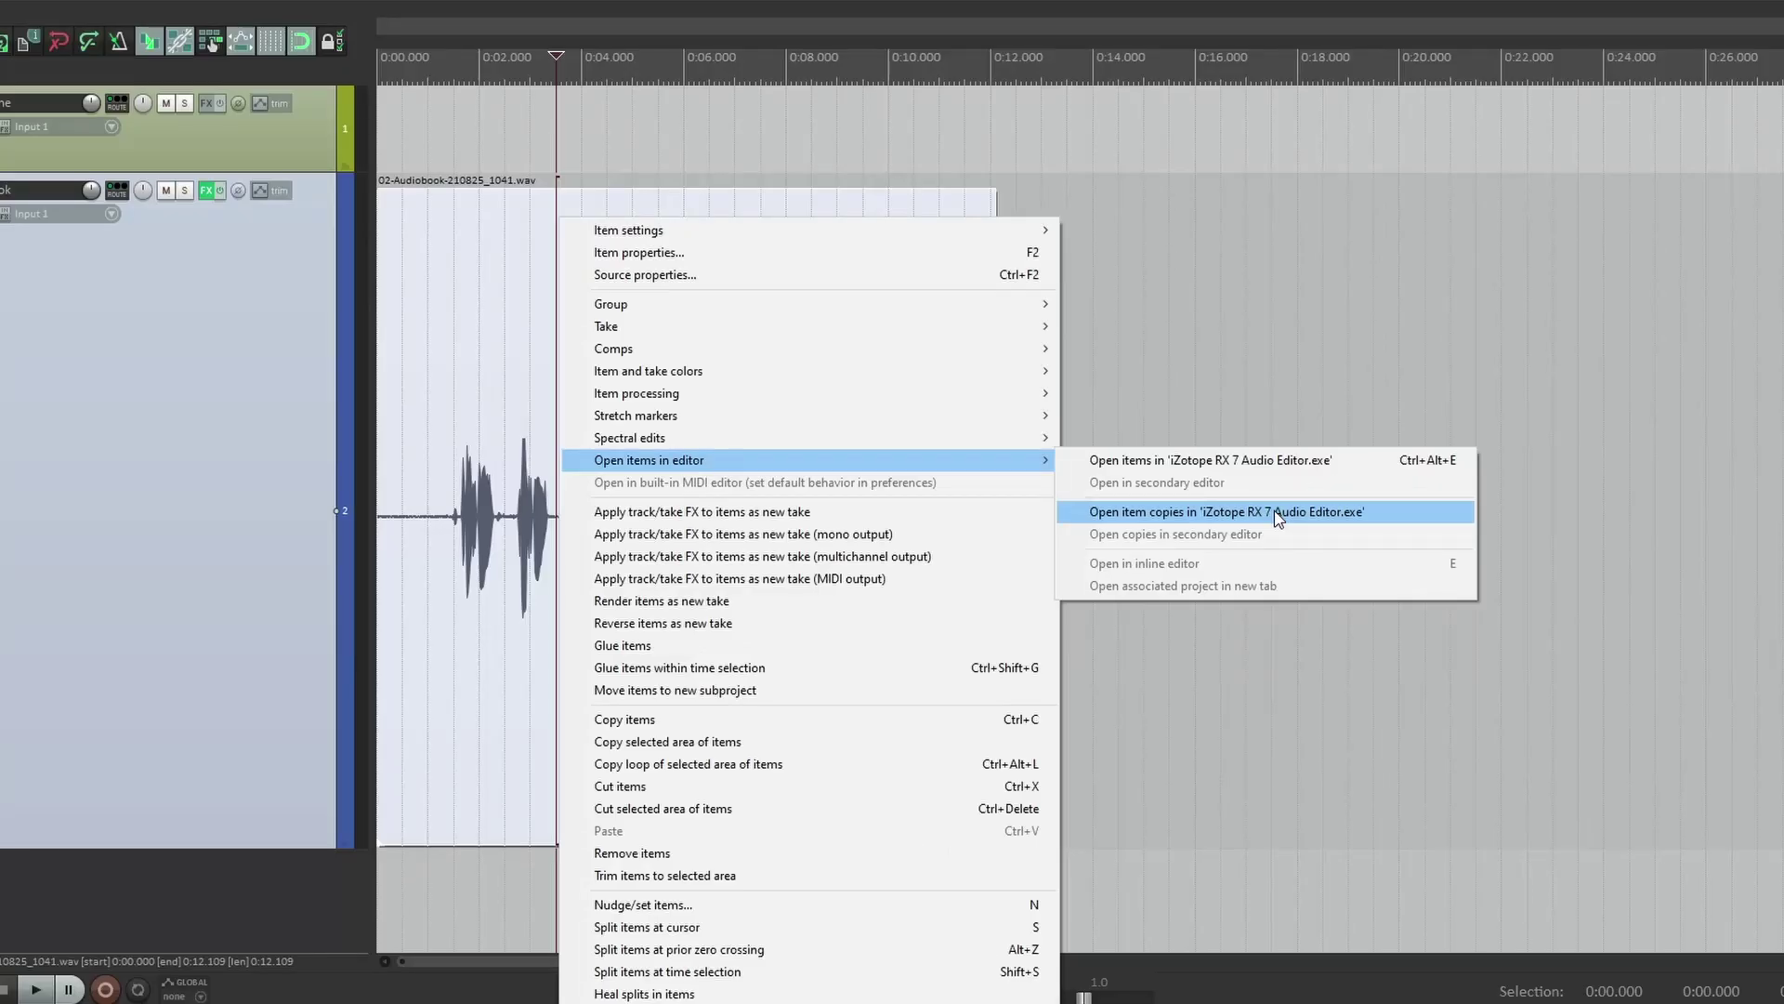
pyautogui.click(1279, 517)
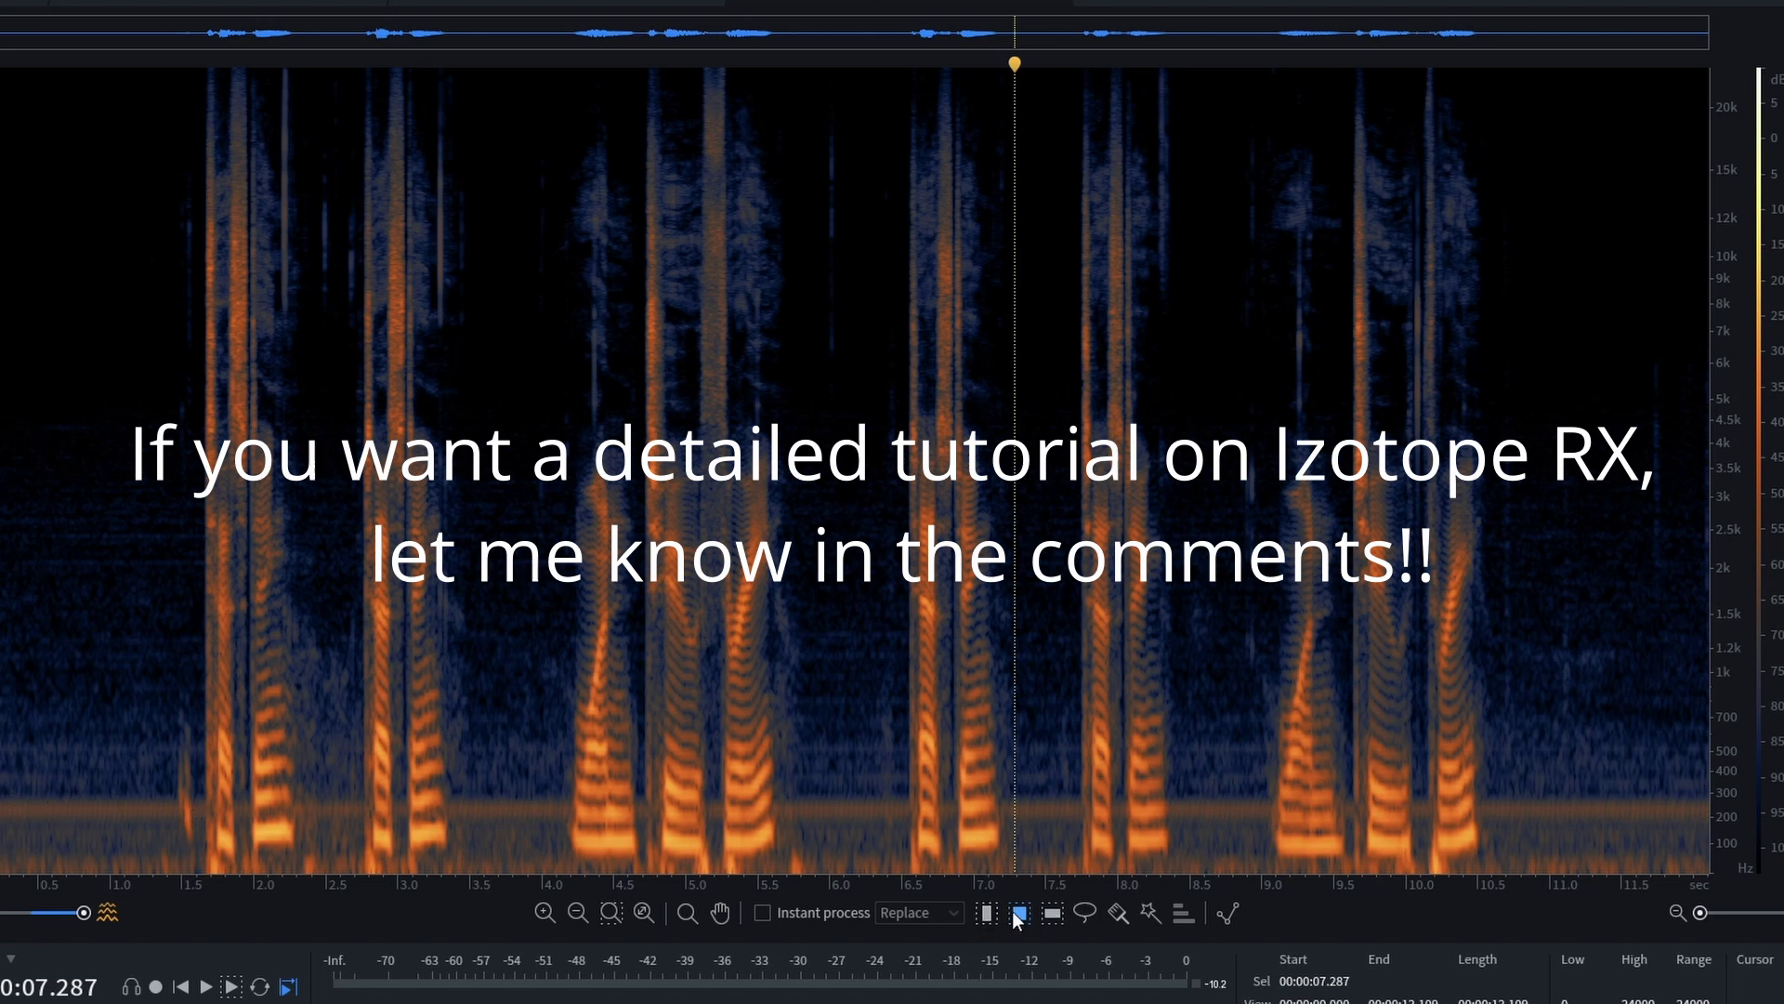
# Select the first 1.4 s of low-frequency noise before the speech and play it back
pyautogui.moveTo(2, 798); pyautogui.dragTo(172, 872)
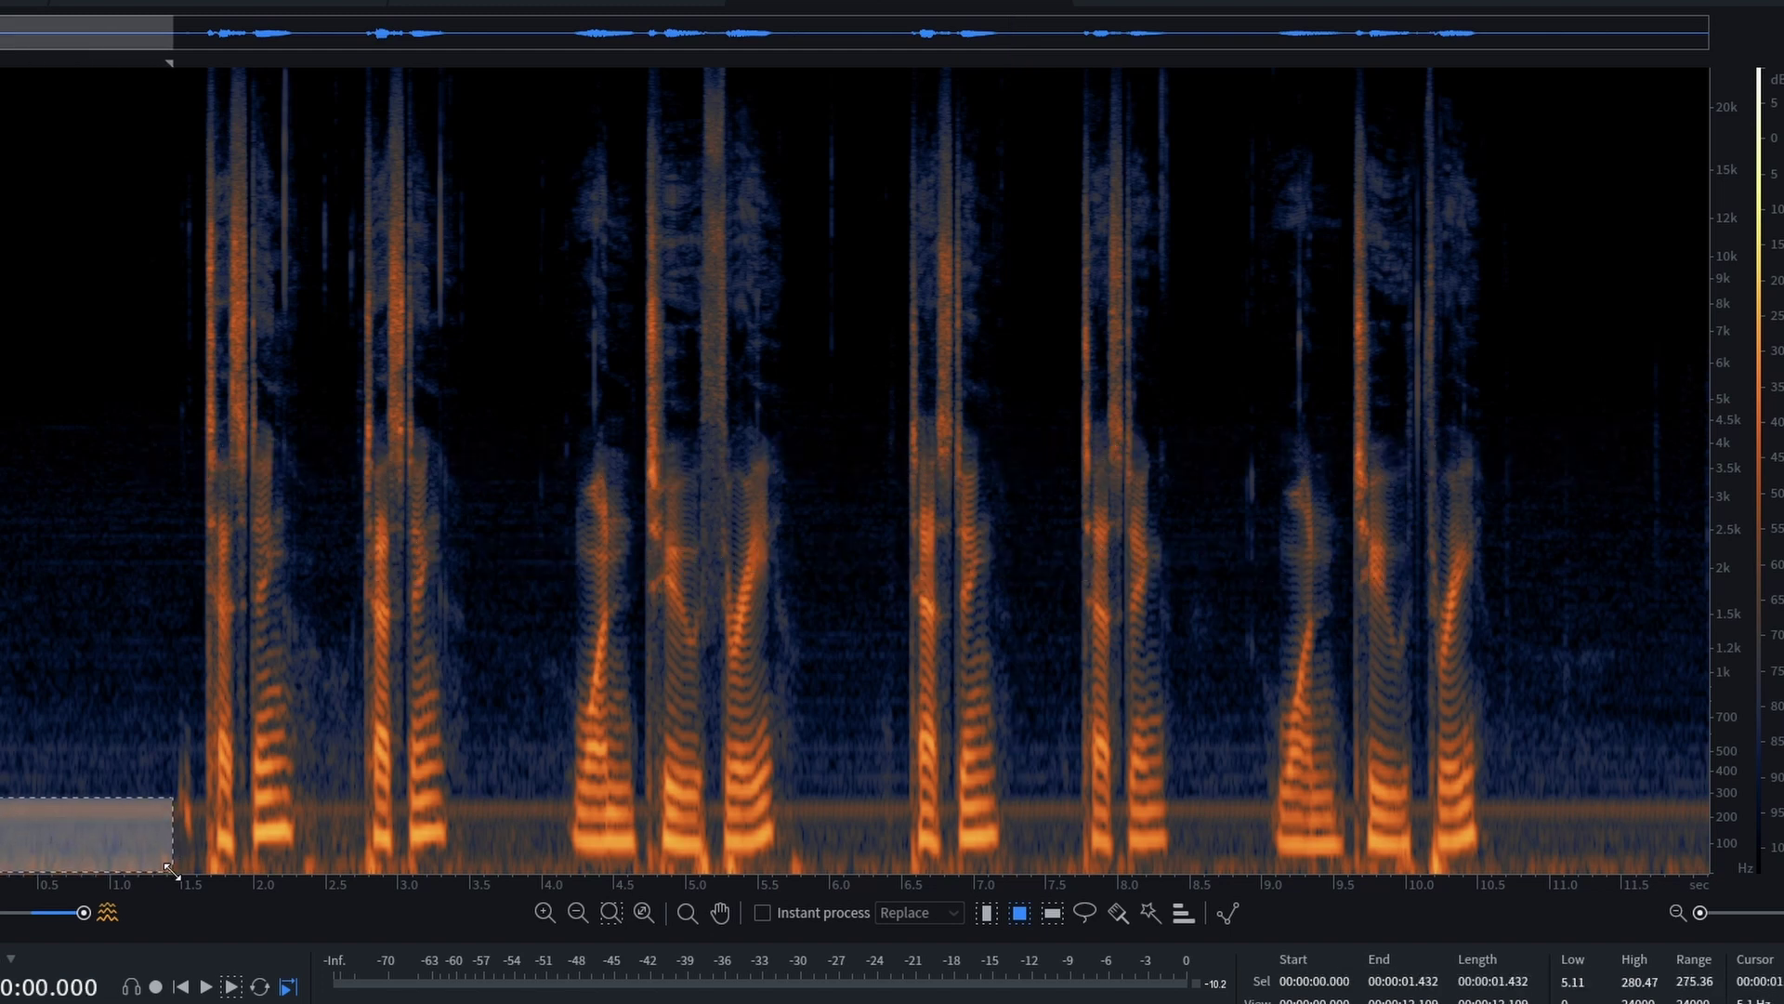
pyautogui.click(228, 993)
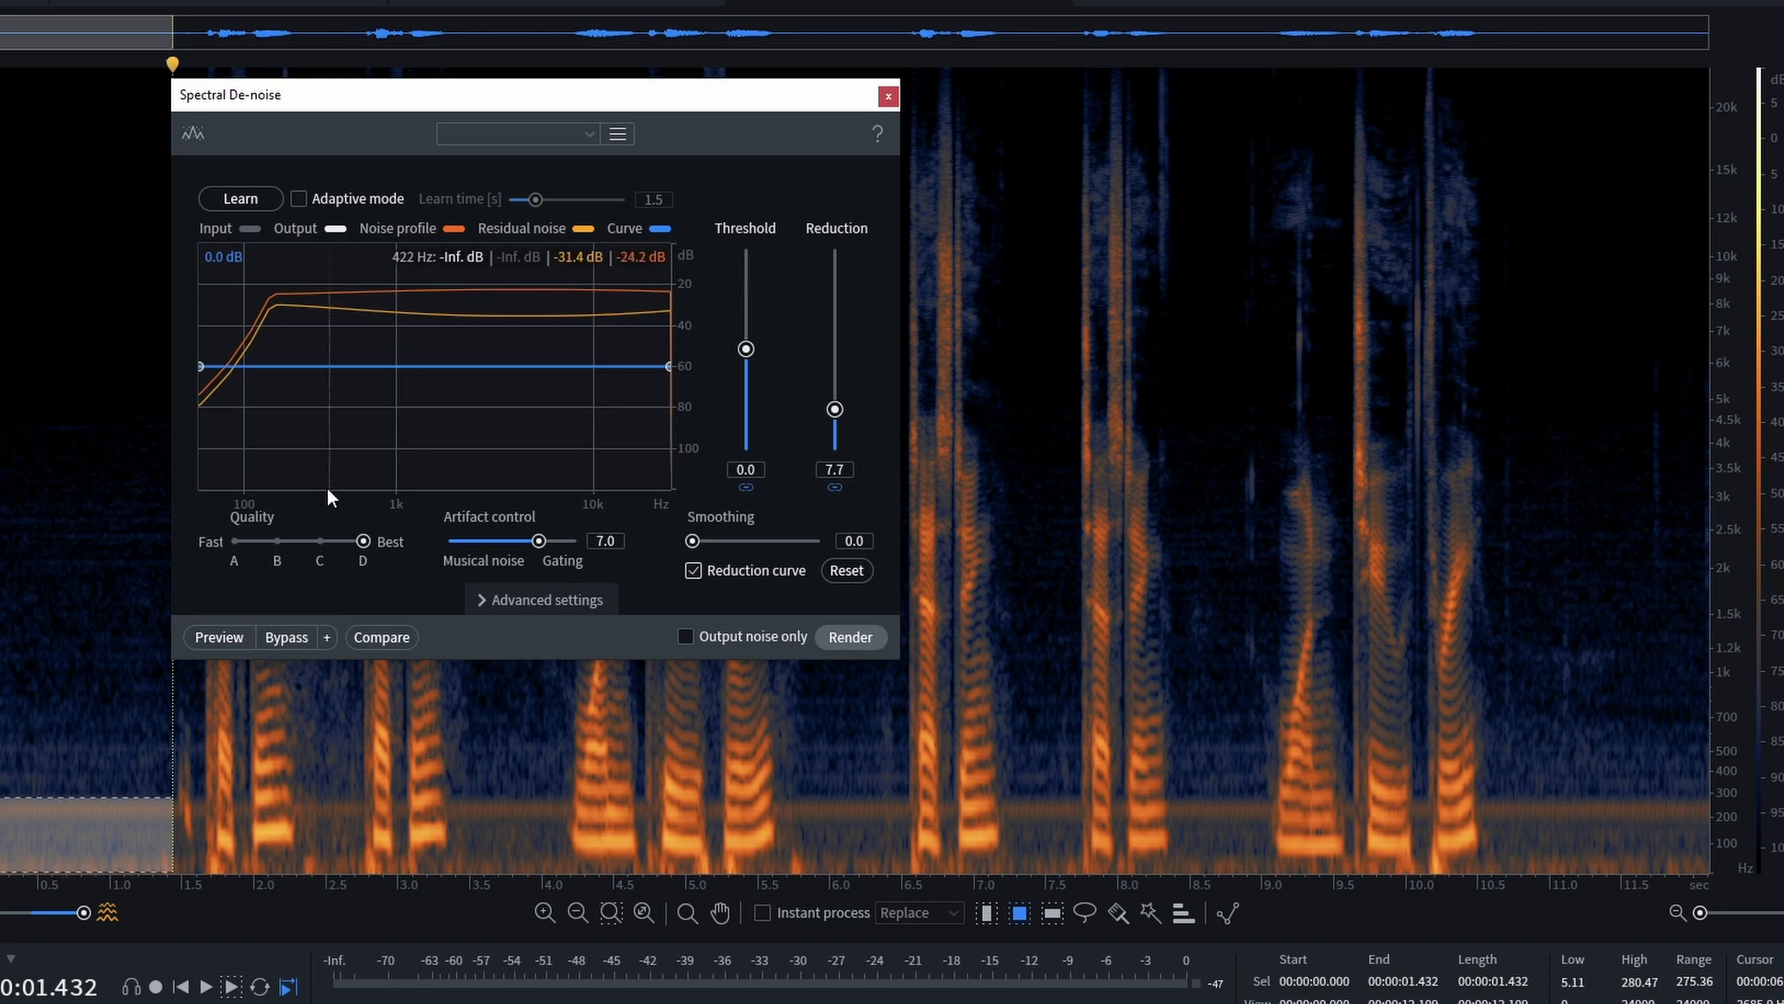
# Learn a Spectral De-noise profile, raise Reduction to 18.5, and render the whole recording
pyautogui.click(247, 204)
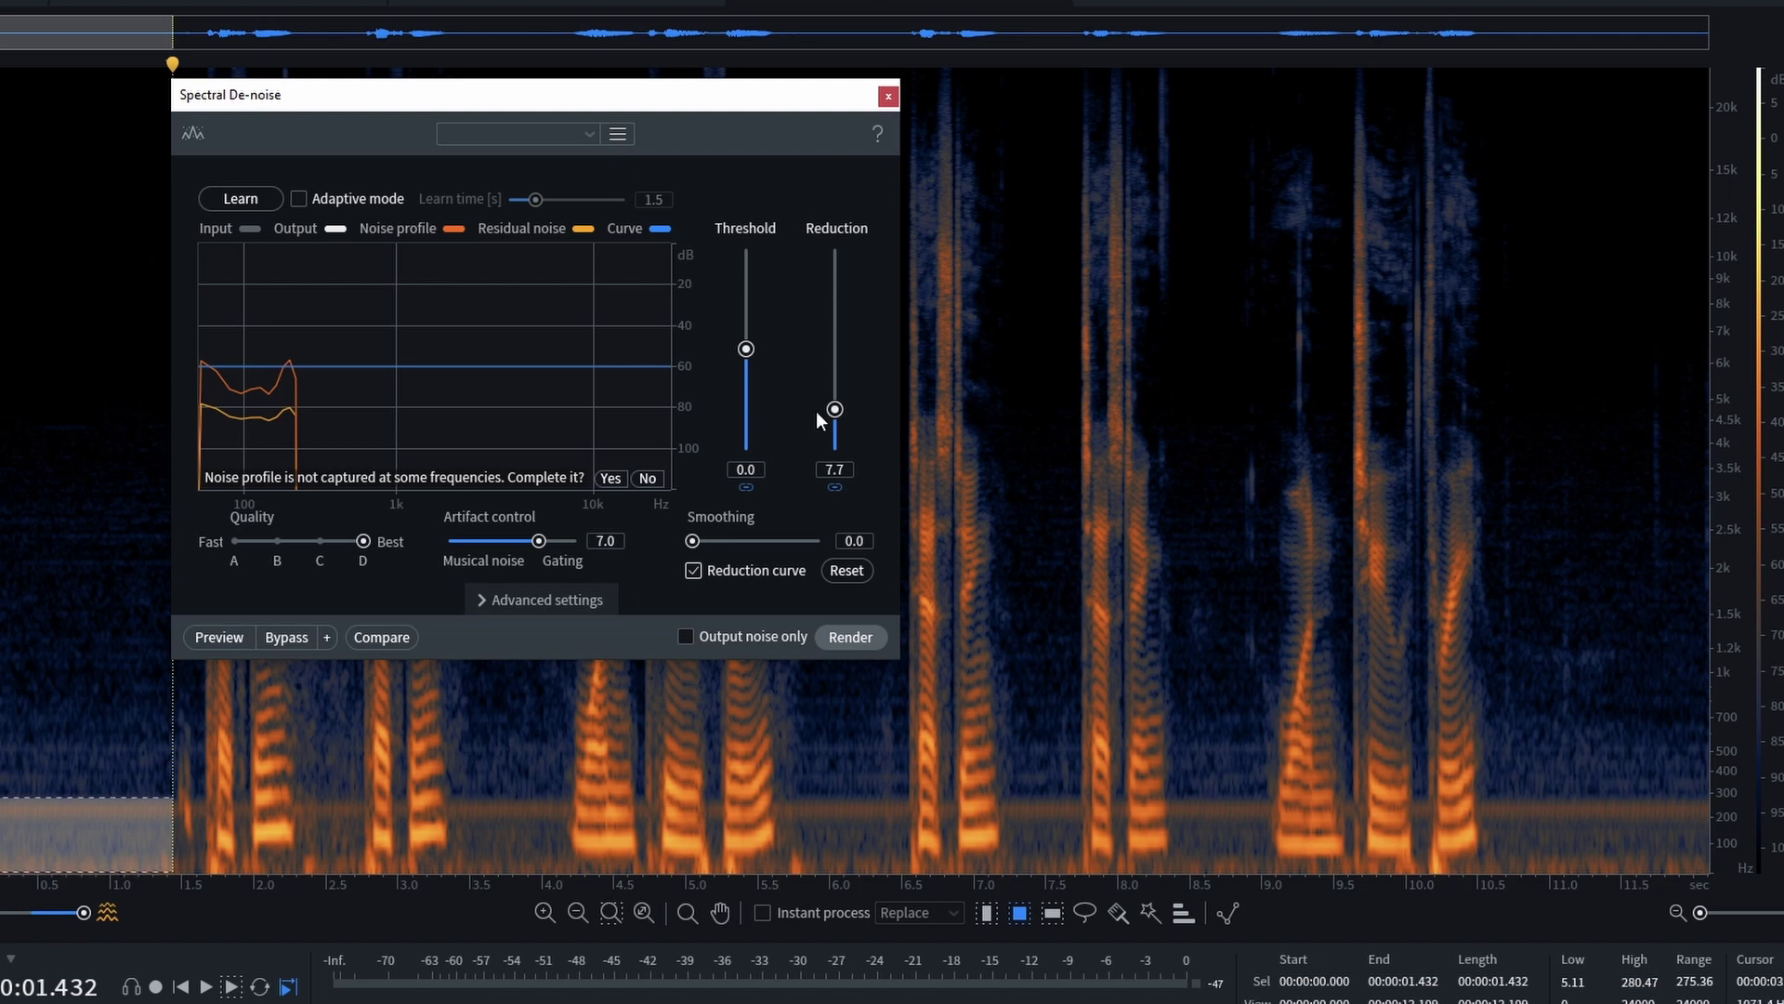
pyautogui.moveTo(831, 409); pyautogui.dragTo(834, 355)
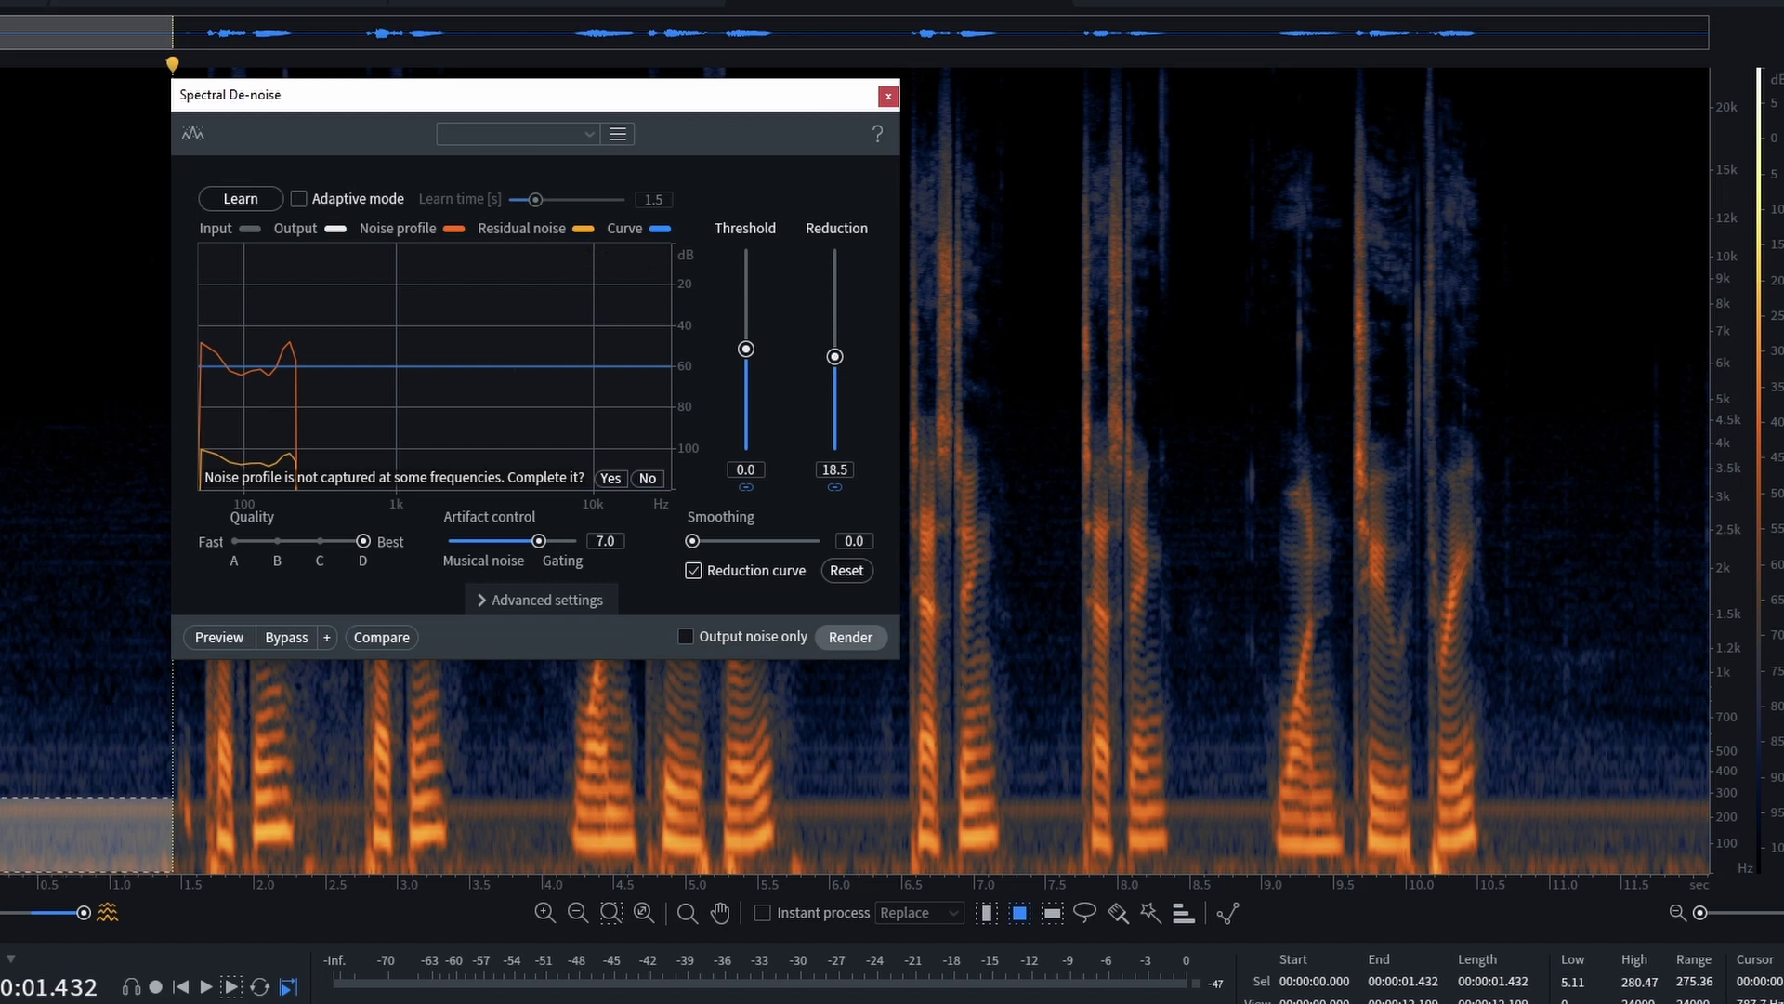
pyautogui.click(110, 744)
pyautogui.click(827, 639)
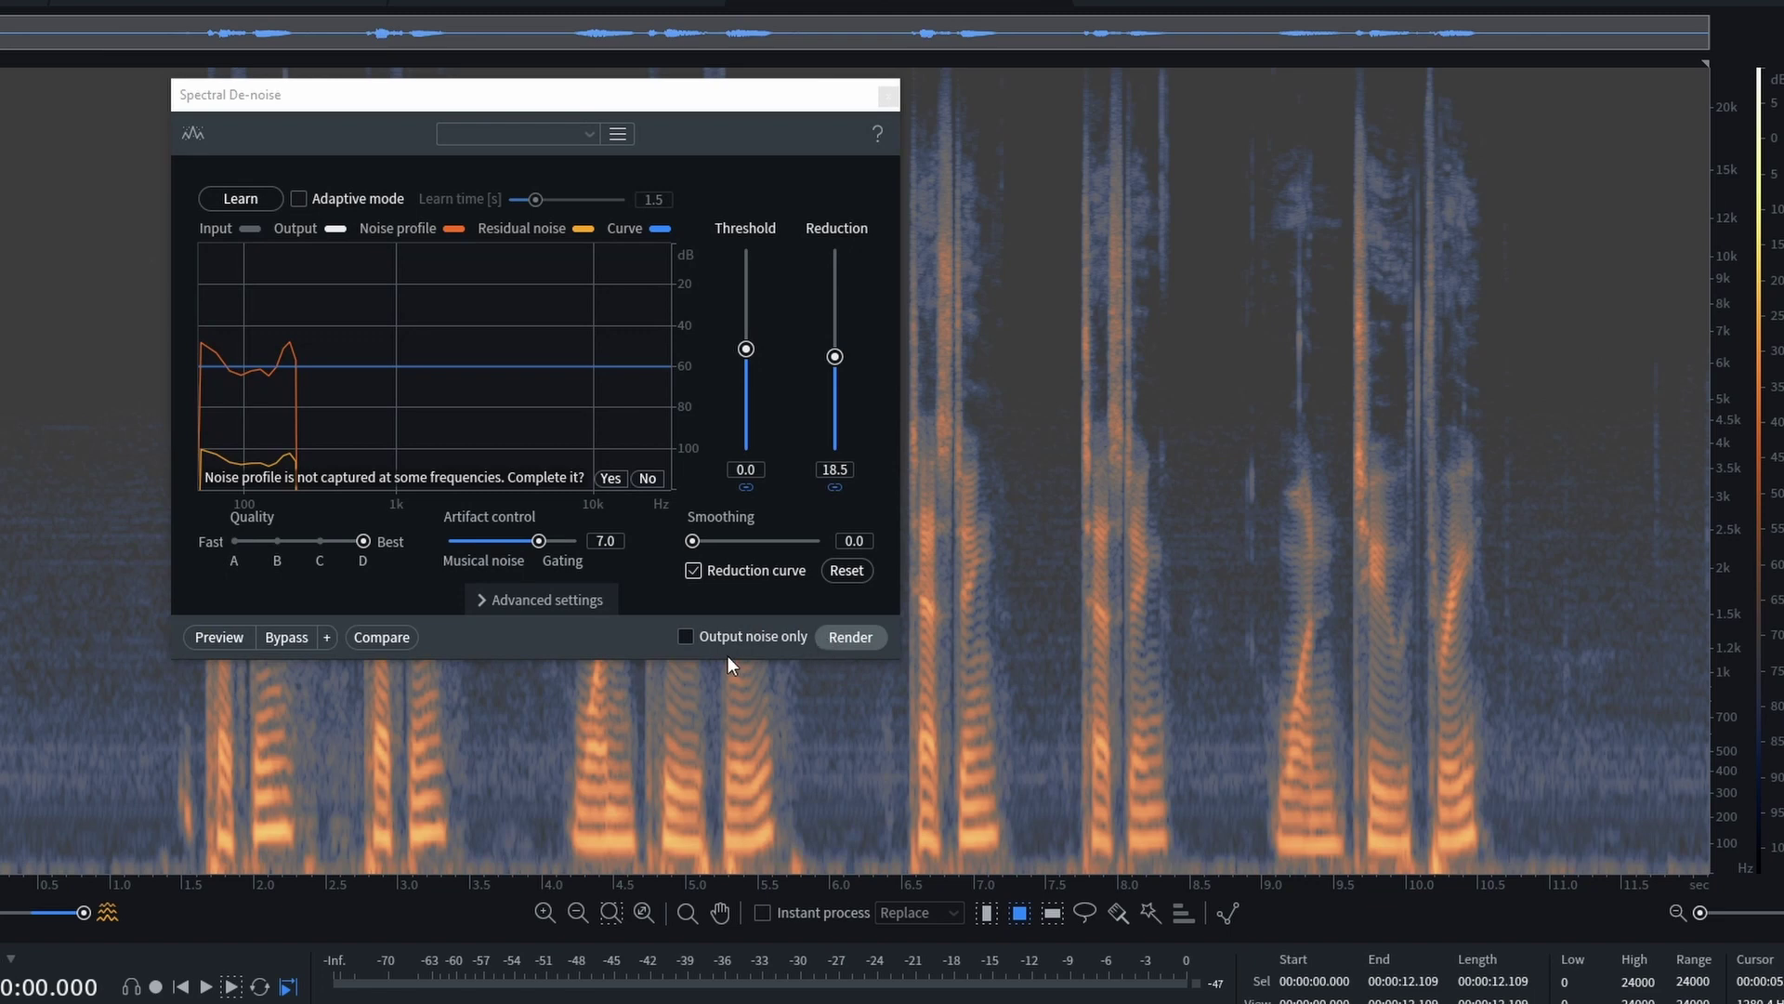
# Preview the spectrally denoised audio starting from 1.245 s
pyautogui.click(145, 643)
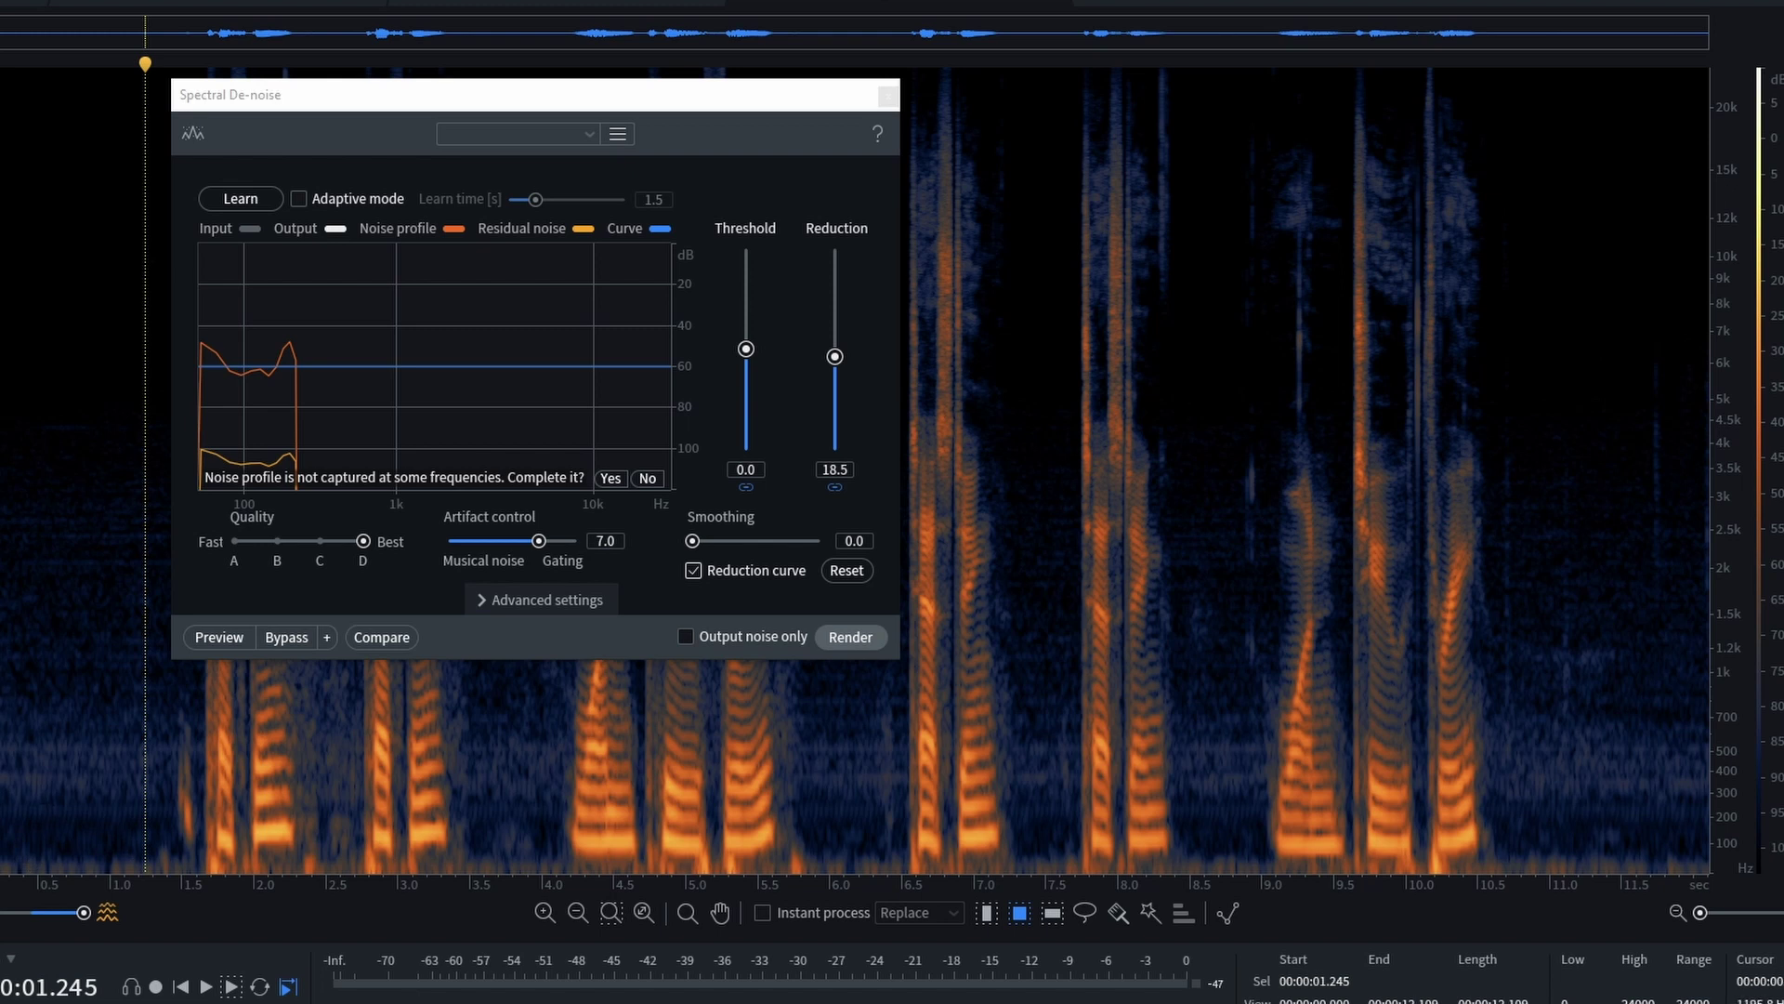
pyautogui.press('space')
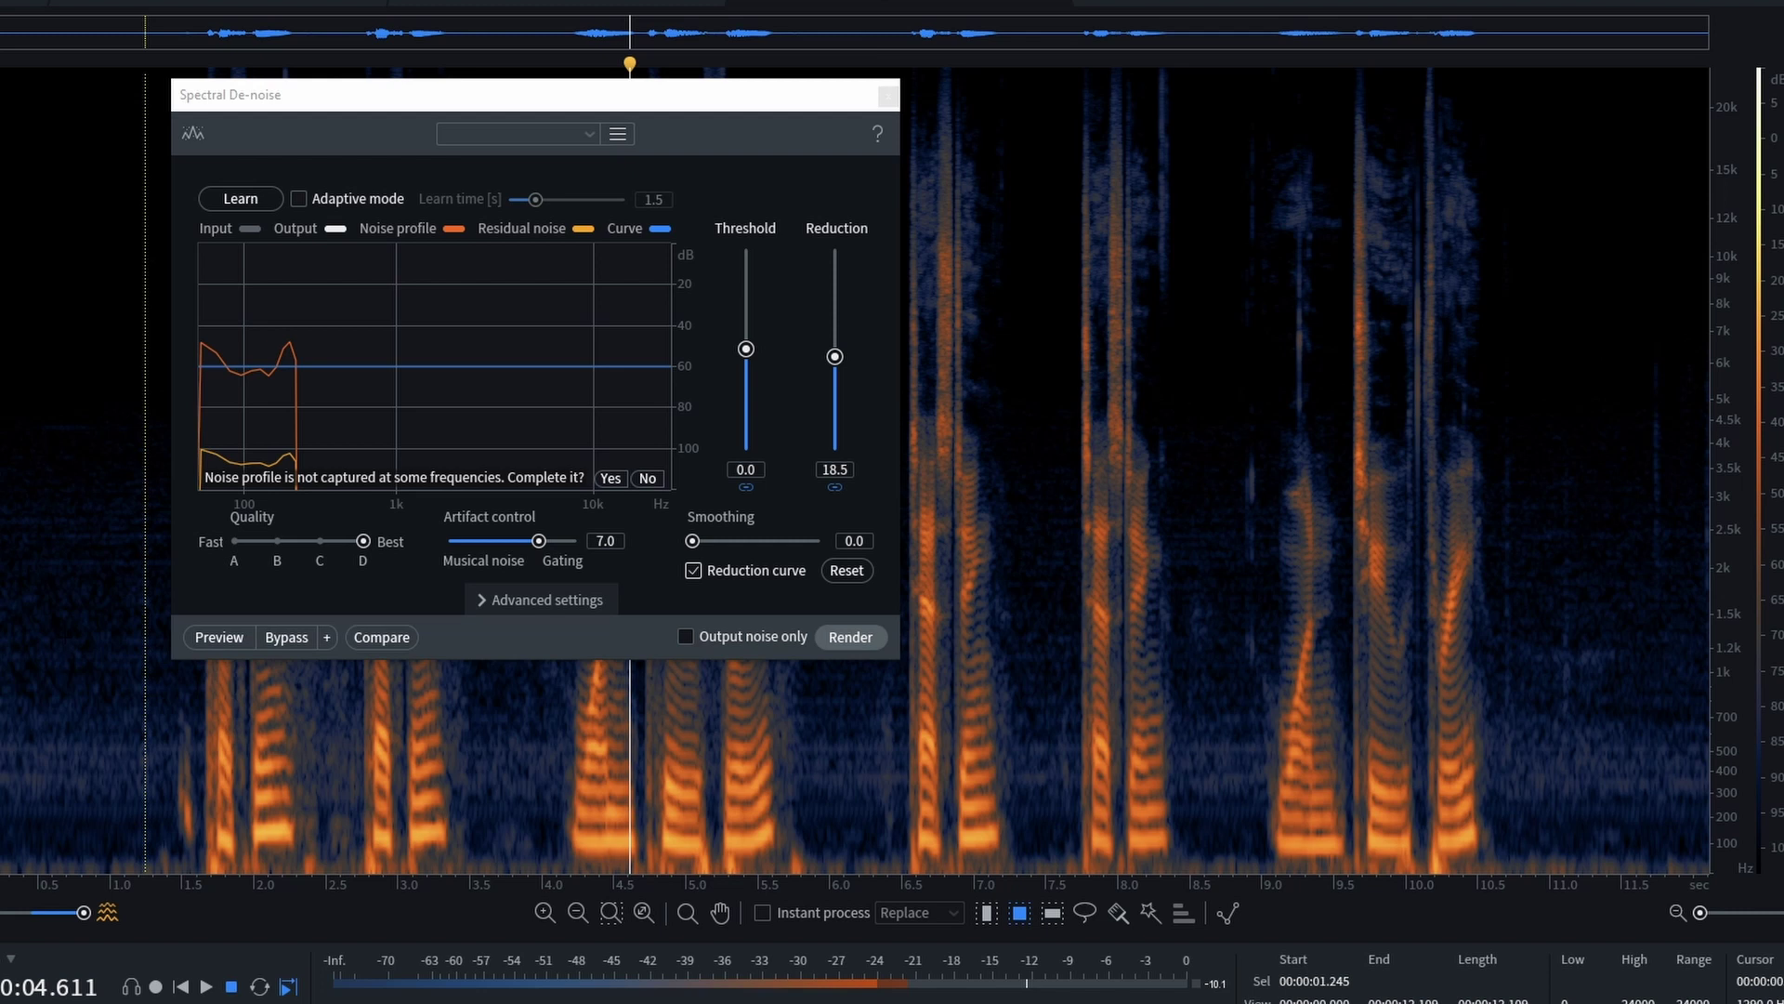
pyautogui.press('space')
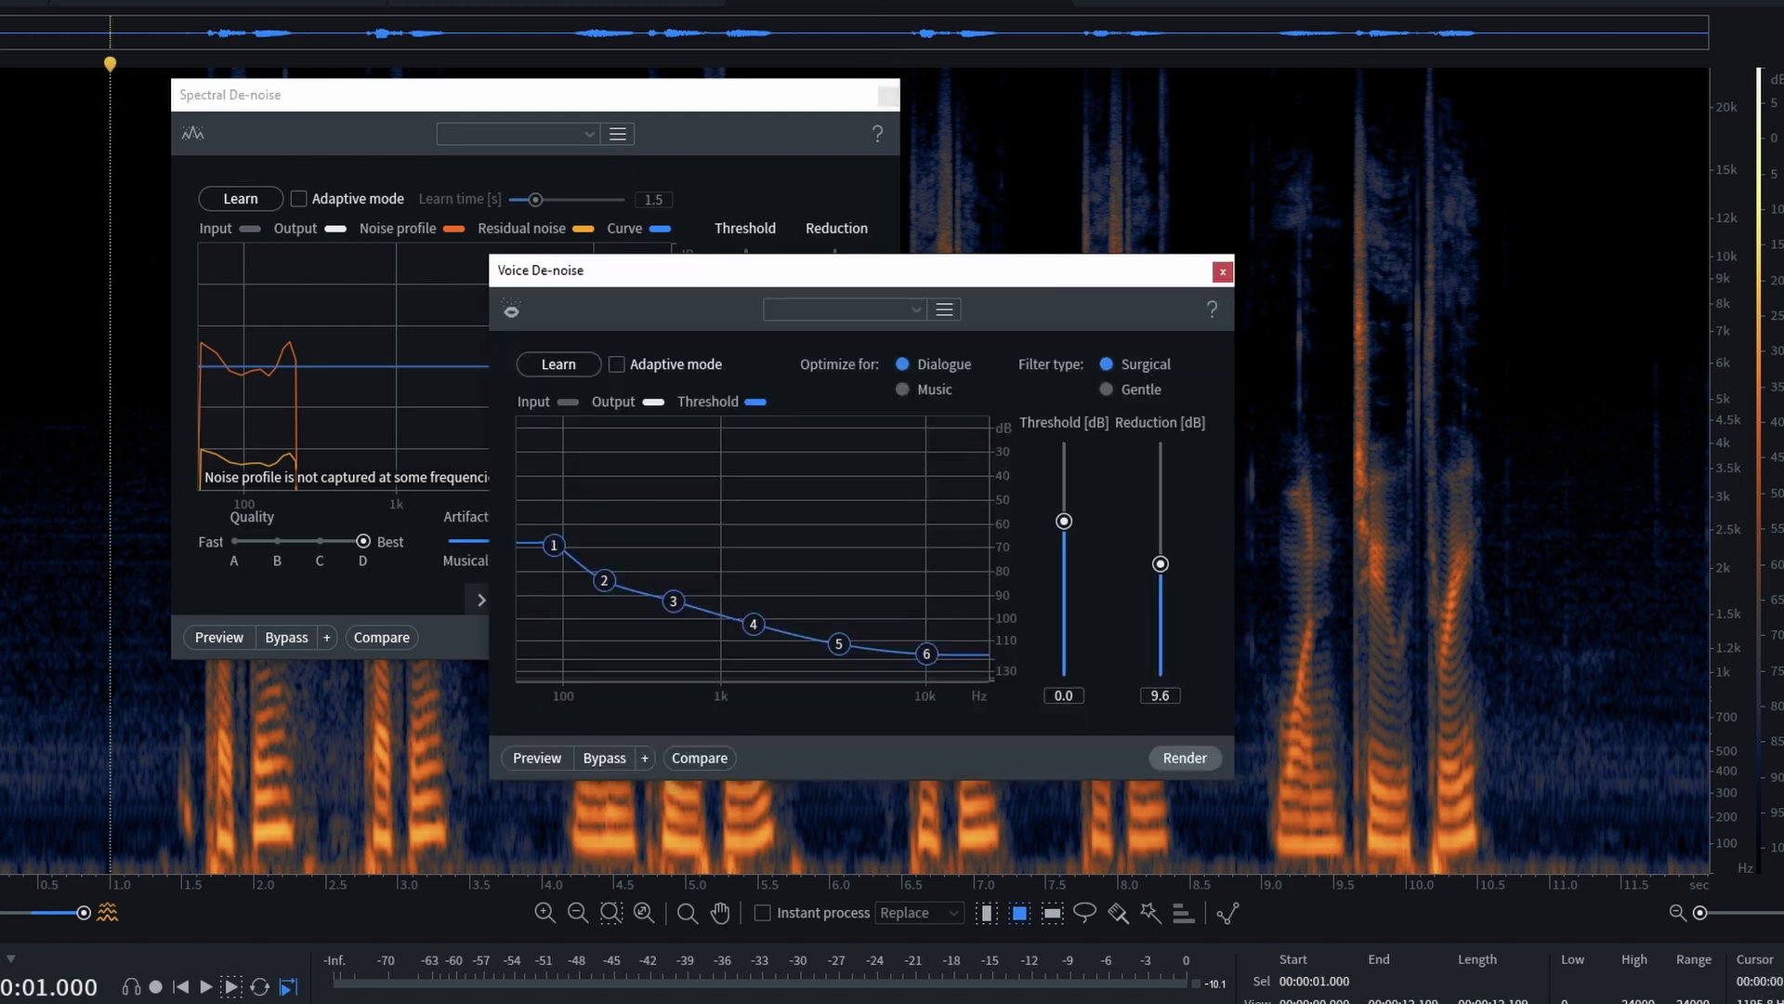
# Select the noise-only opening 0–1.257 s with the time-selection tool and listen to it
pyautogui.click(990, 918)
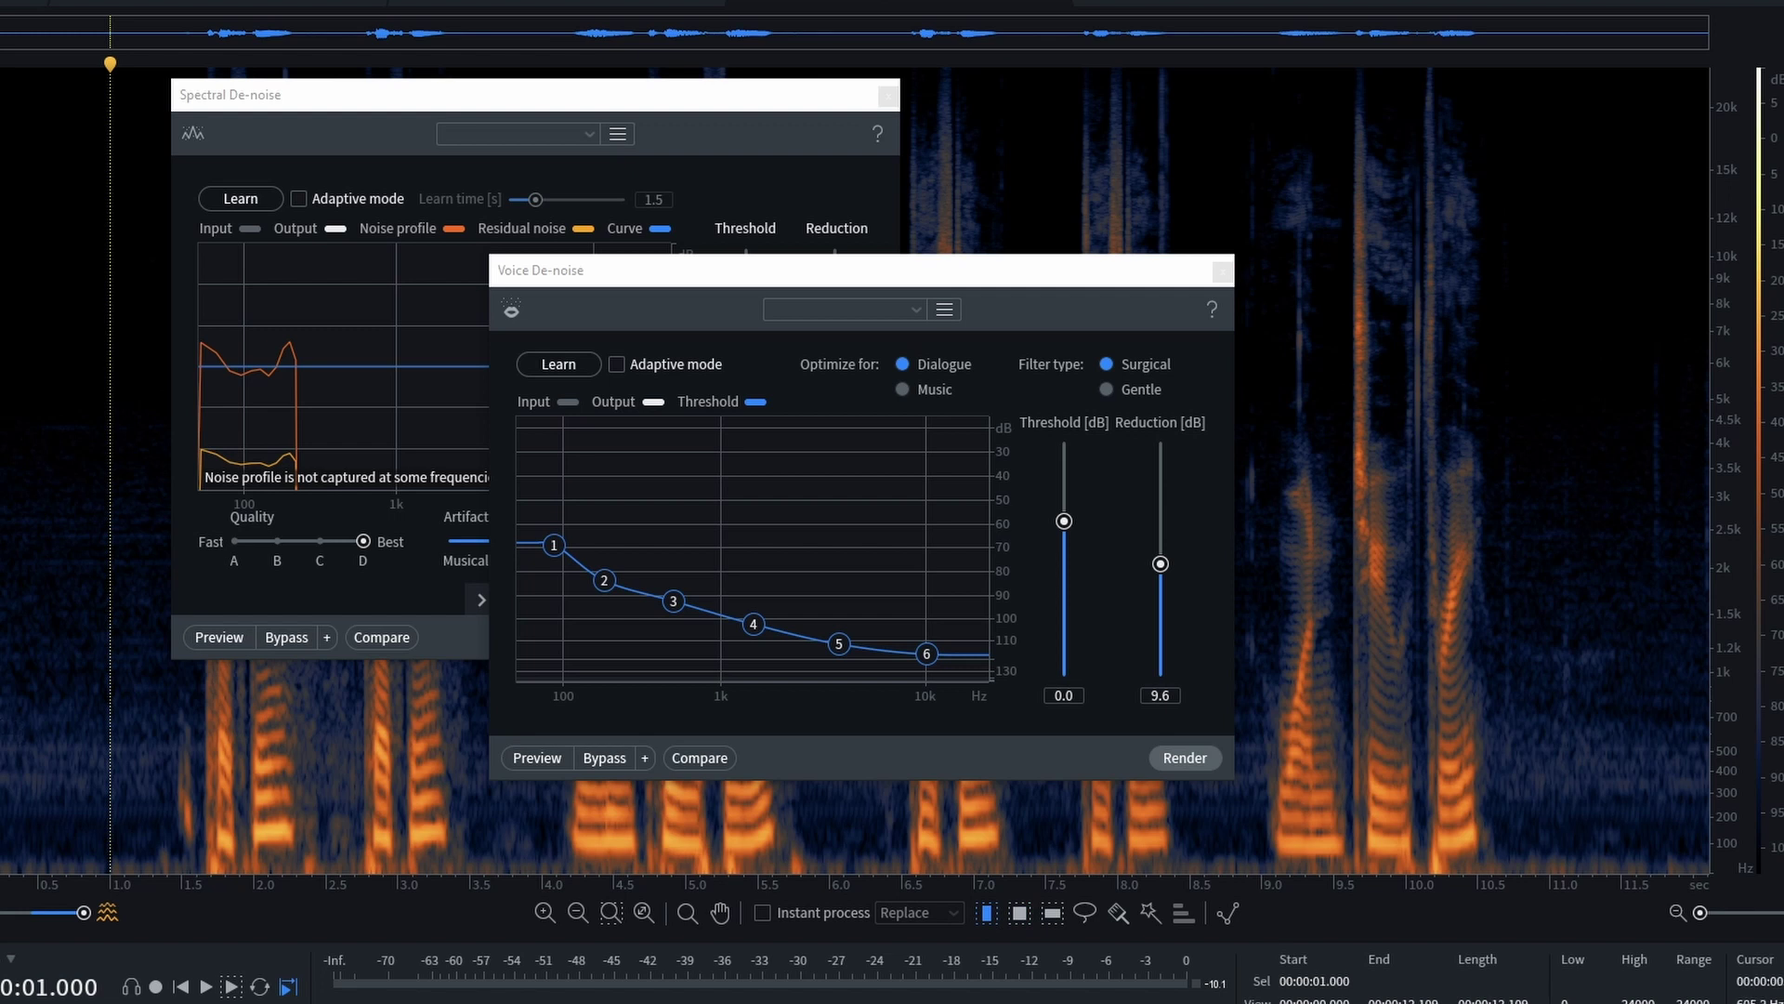
pyautogui.moveTo(0, 734); pyautogui.dragTo(148, 732)
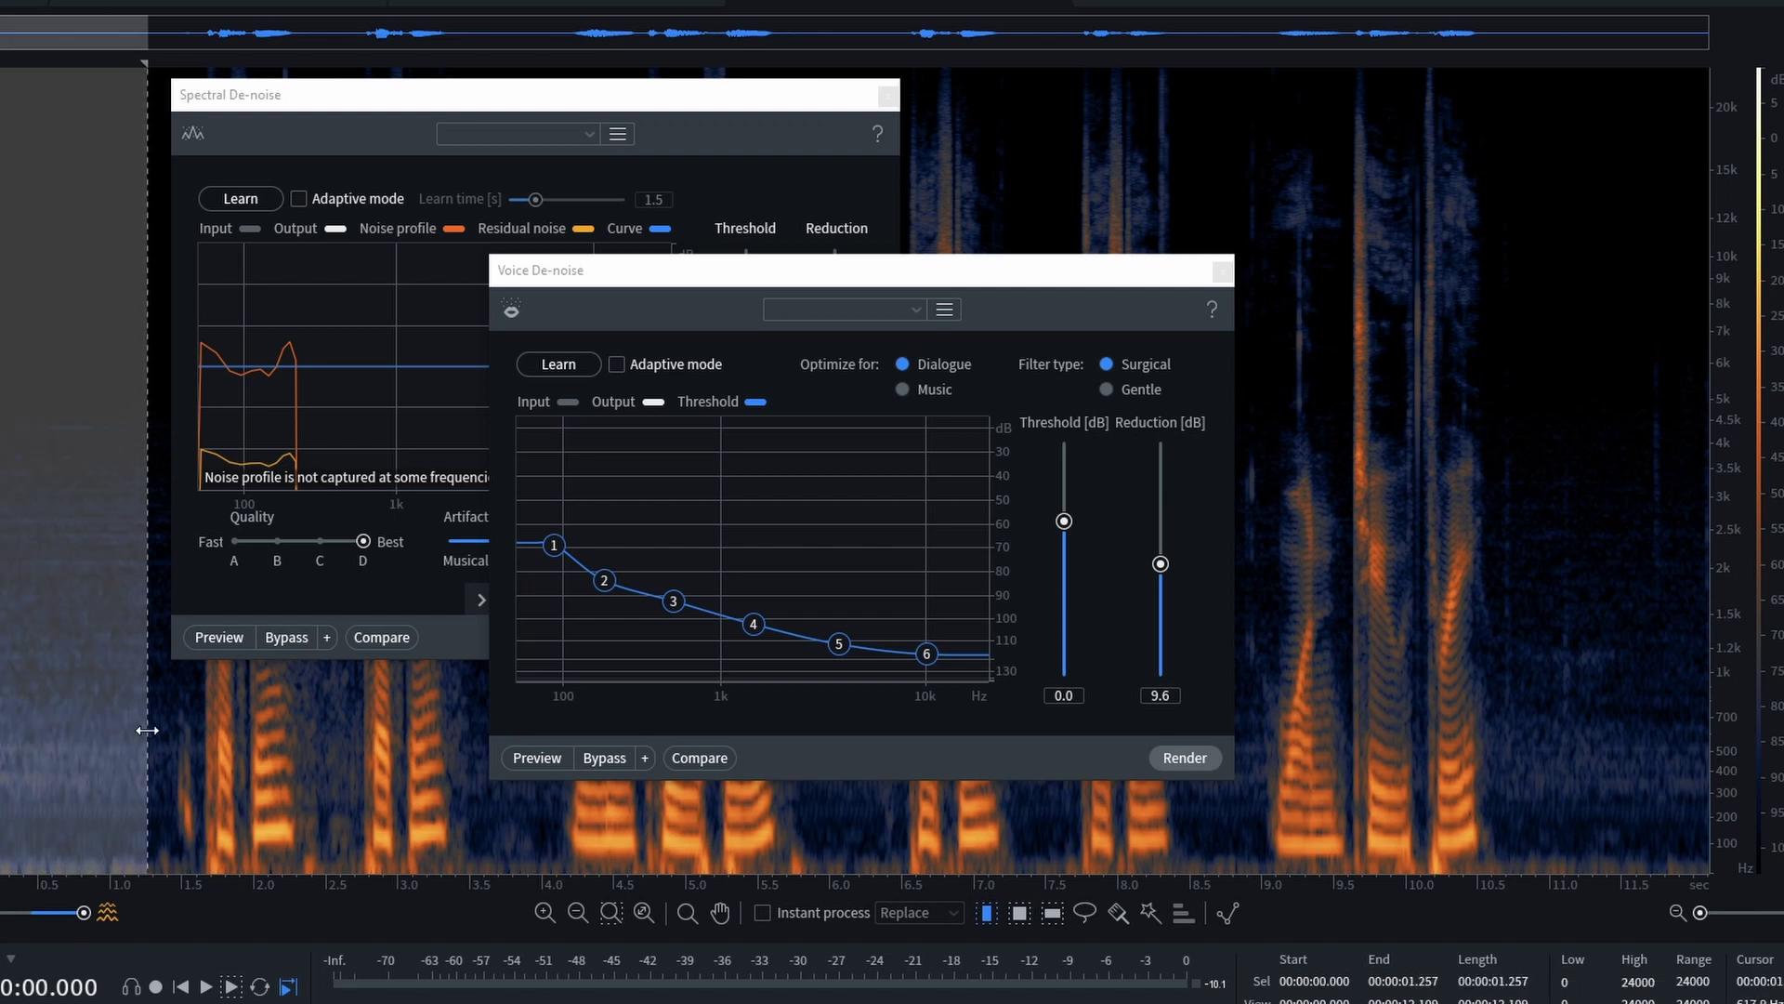
pyautogui.press('space')
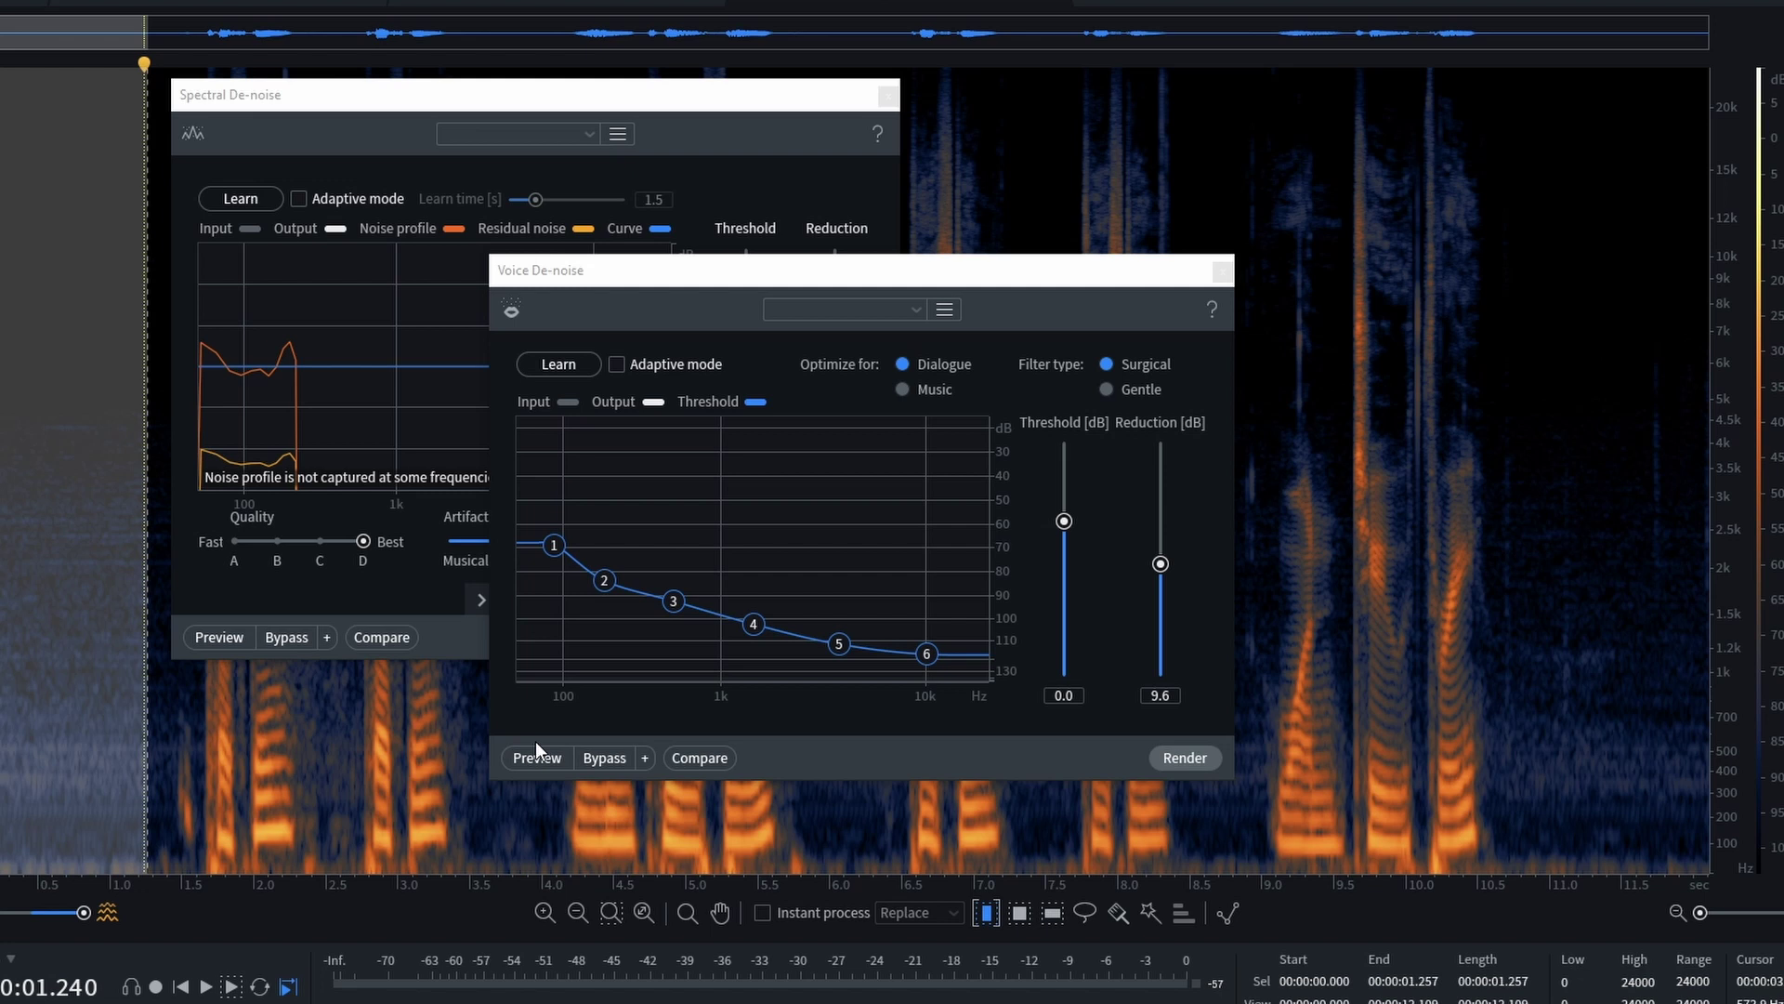
# Learn the Voice De-noise profile, set Reduction to 16.9 dB, render the whole file, and preview
pyautogui.click(528, 365)
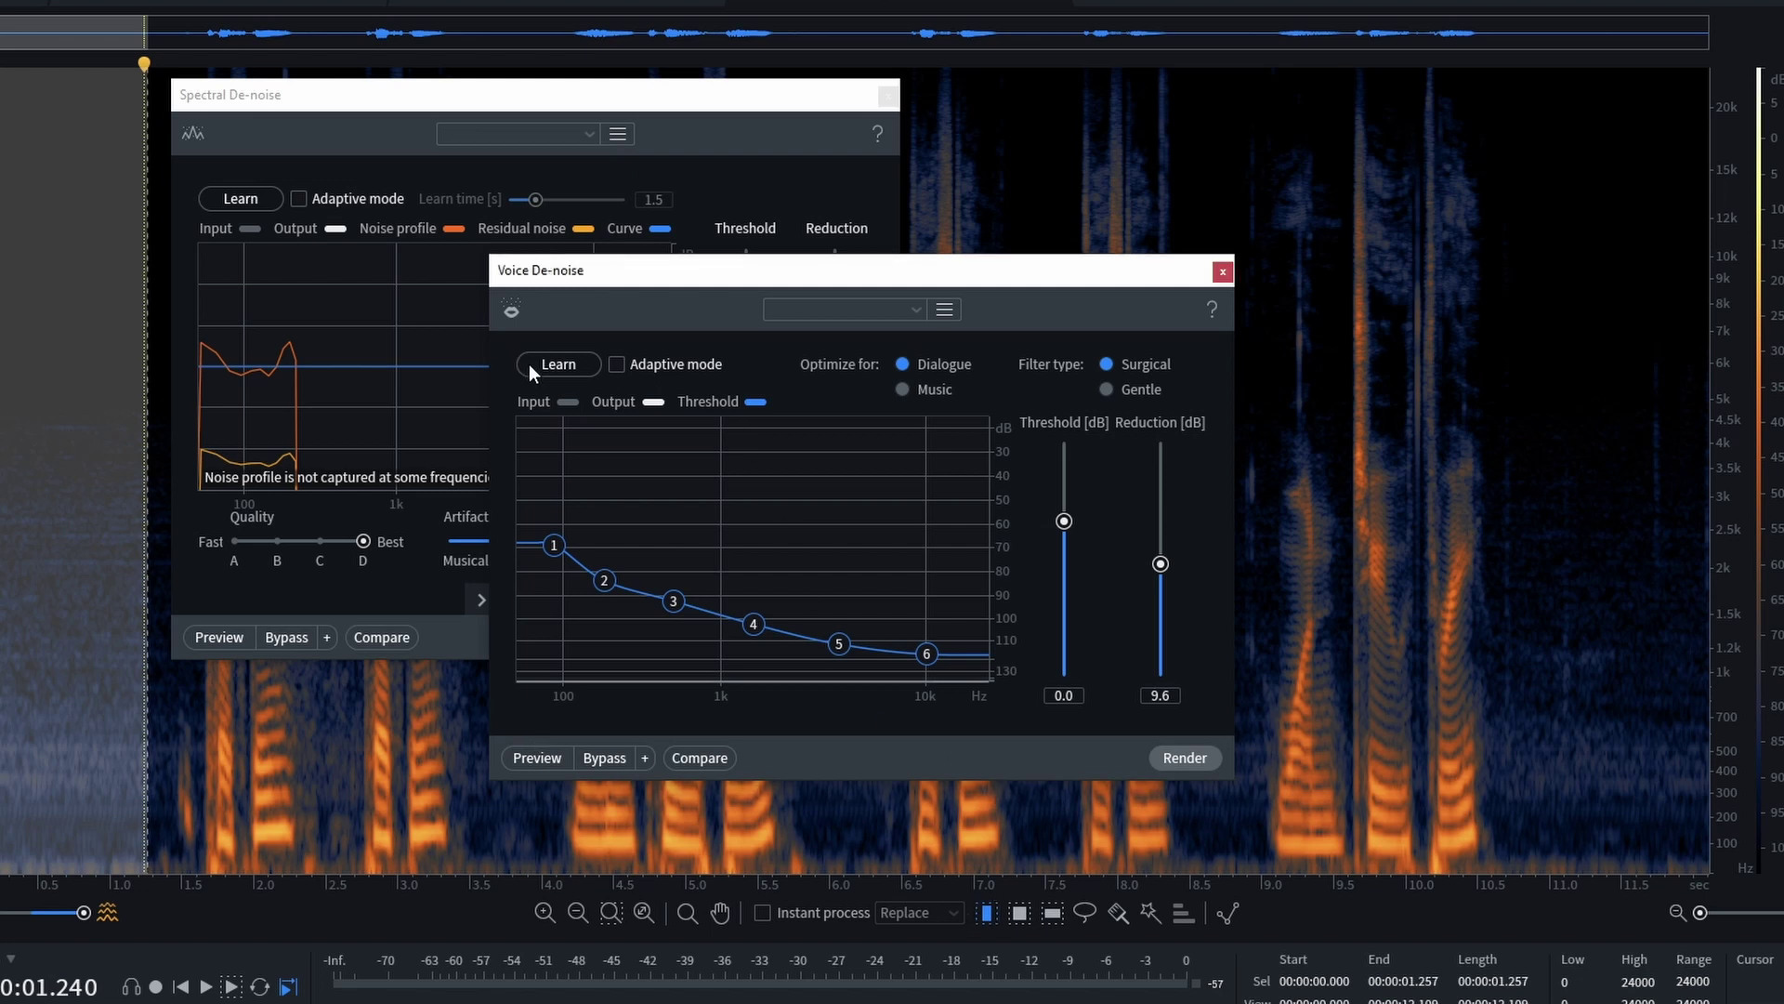
pyautogui.moveTo(1160, 565); pyautogui.dragTo(1171, 480)
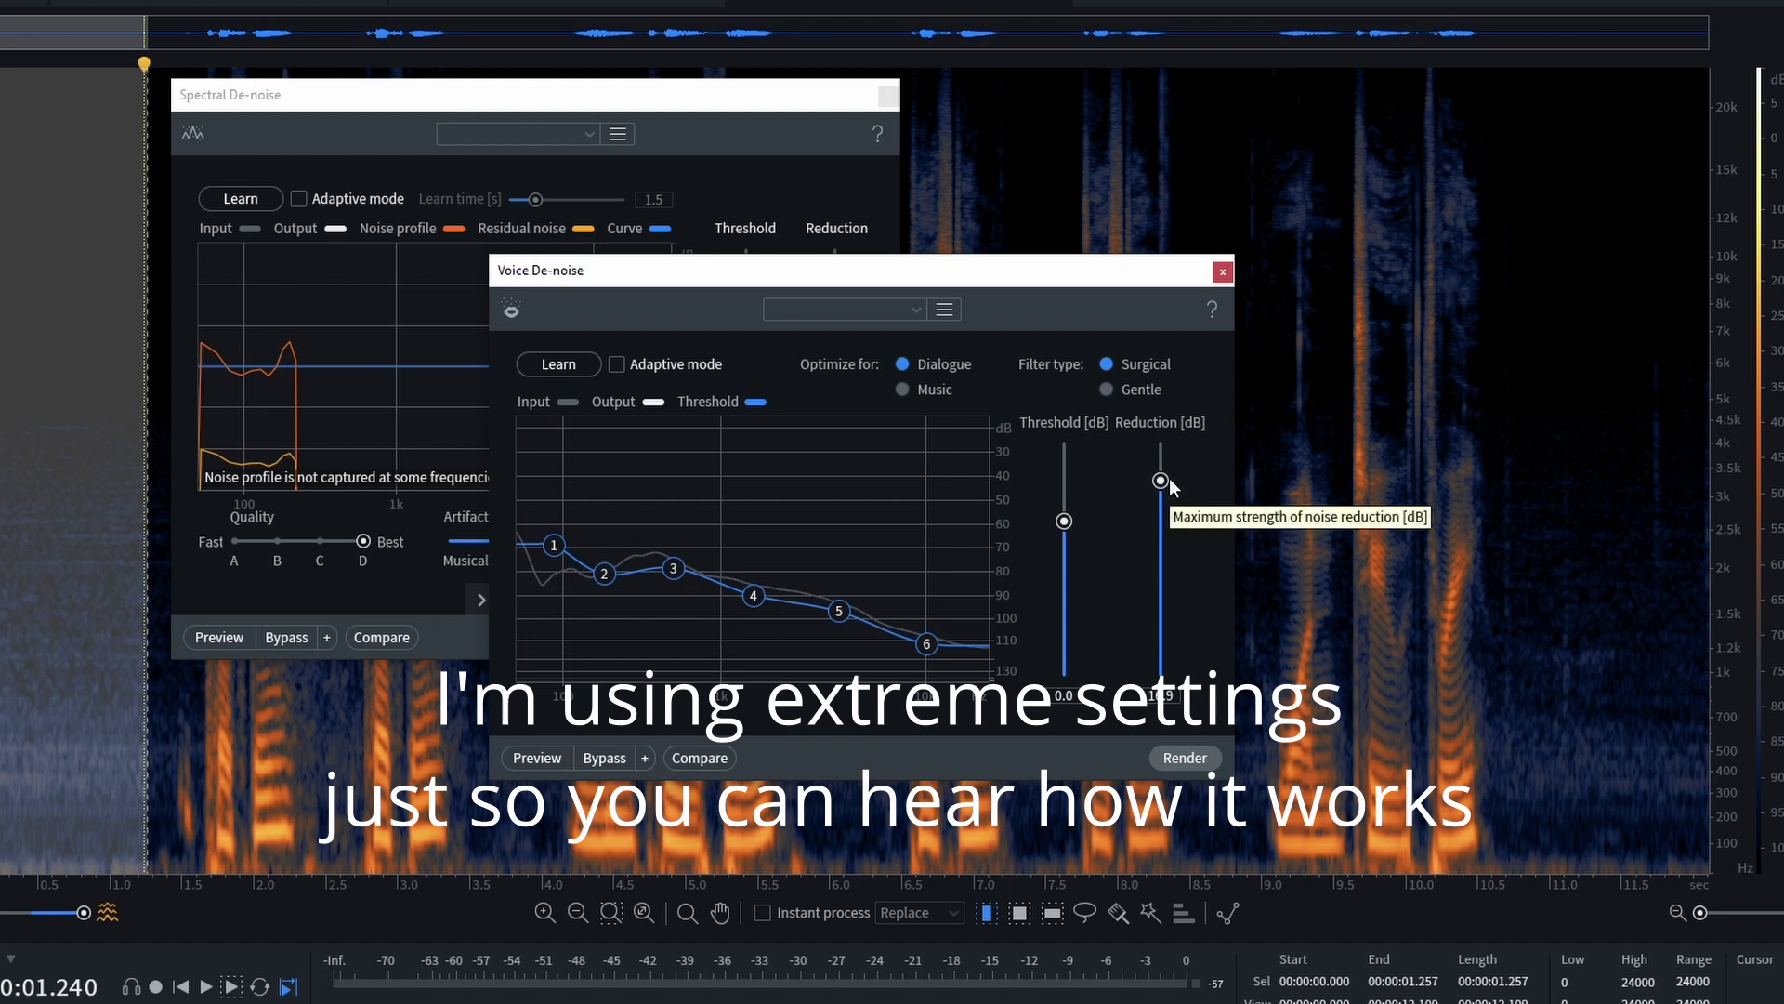
pyautogui.click(116, 734)
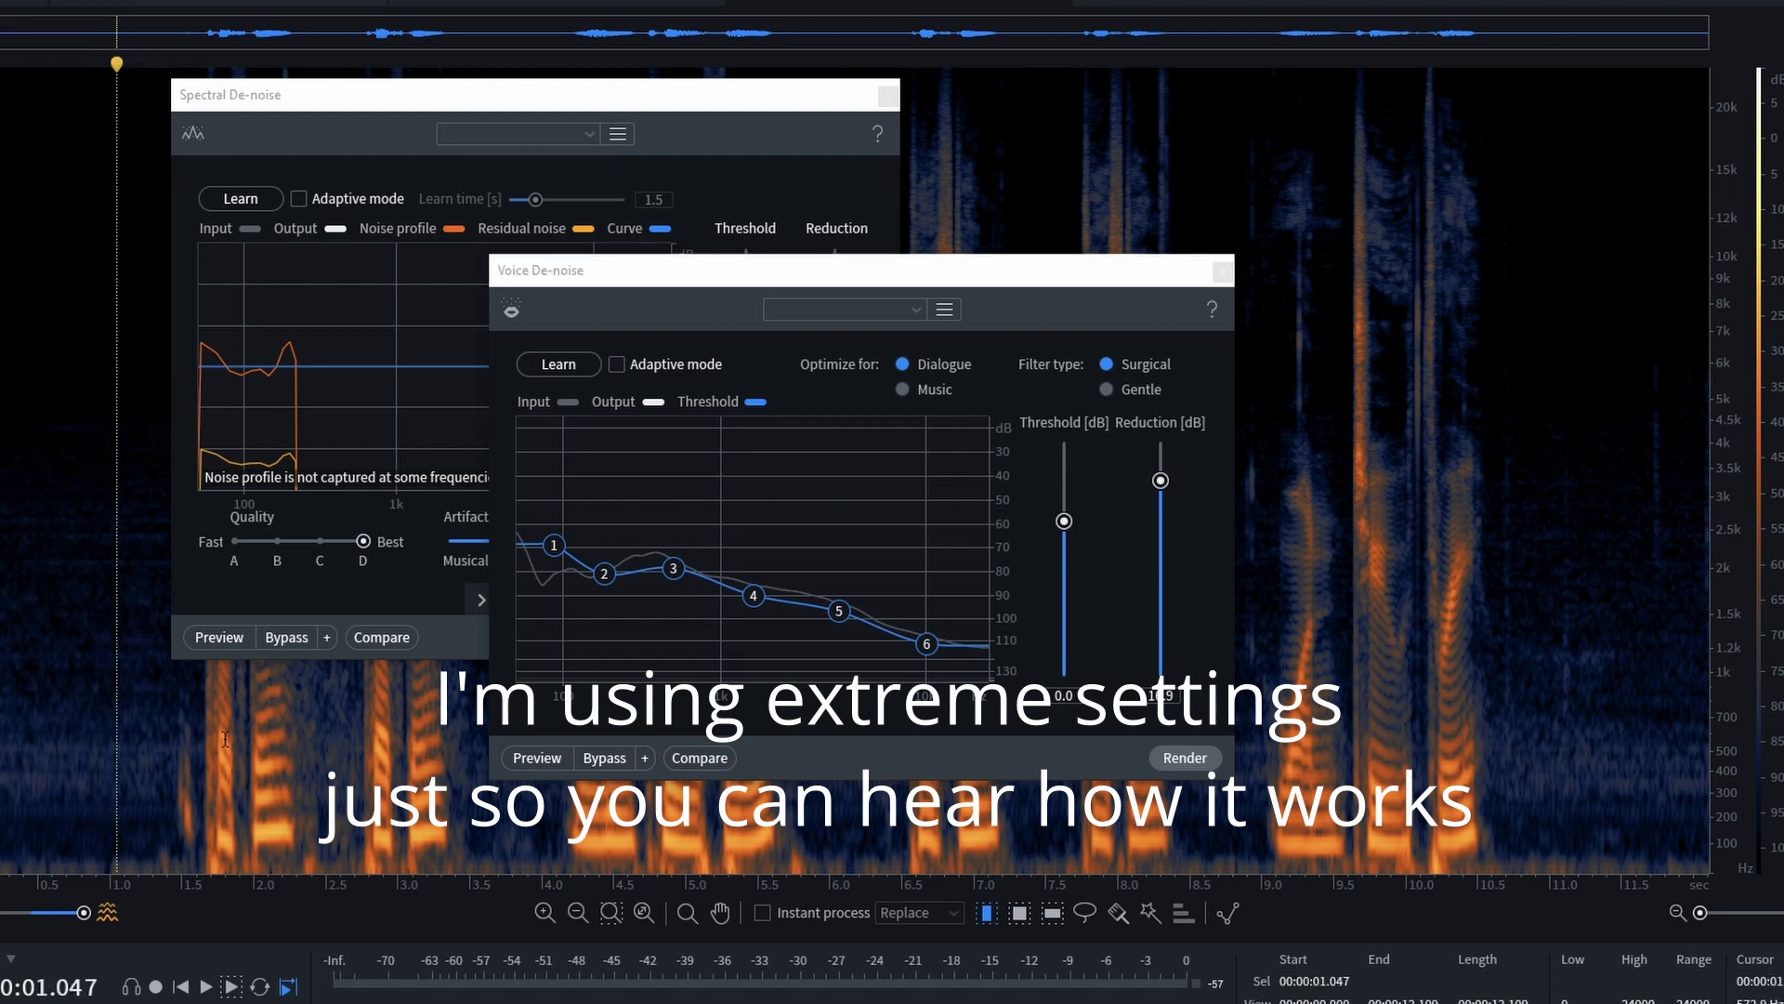
pyautogui.click(1157, 753)
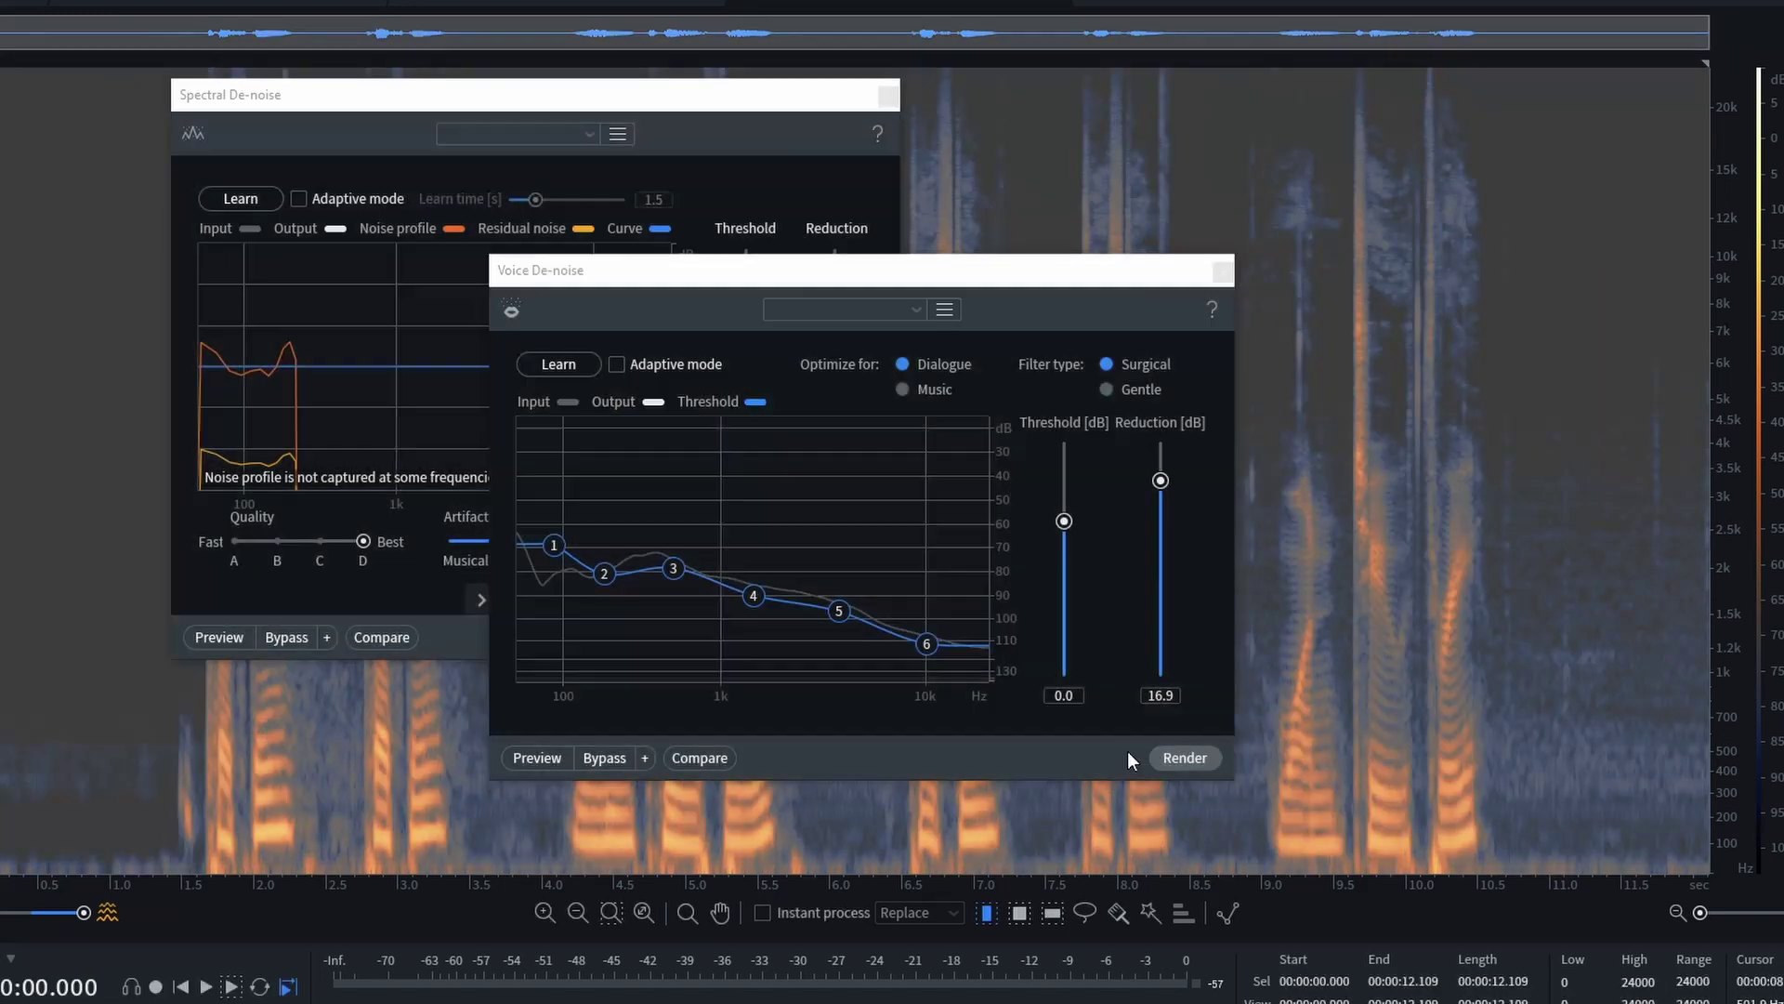
pyautogui.click(4, 699)
pyautogui.press('space')
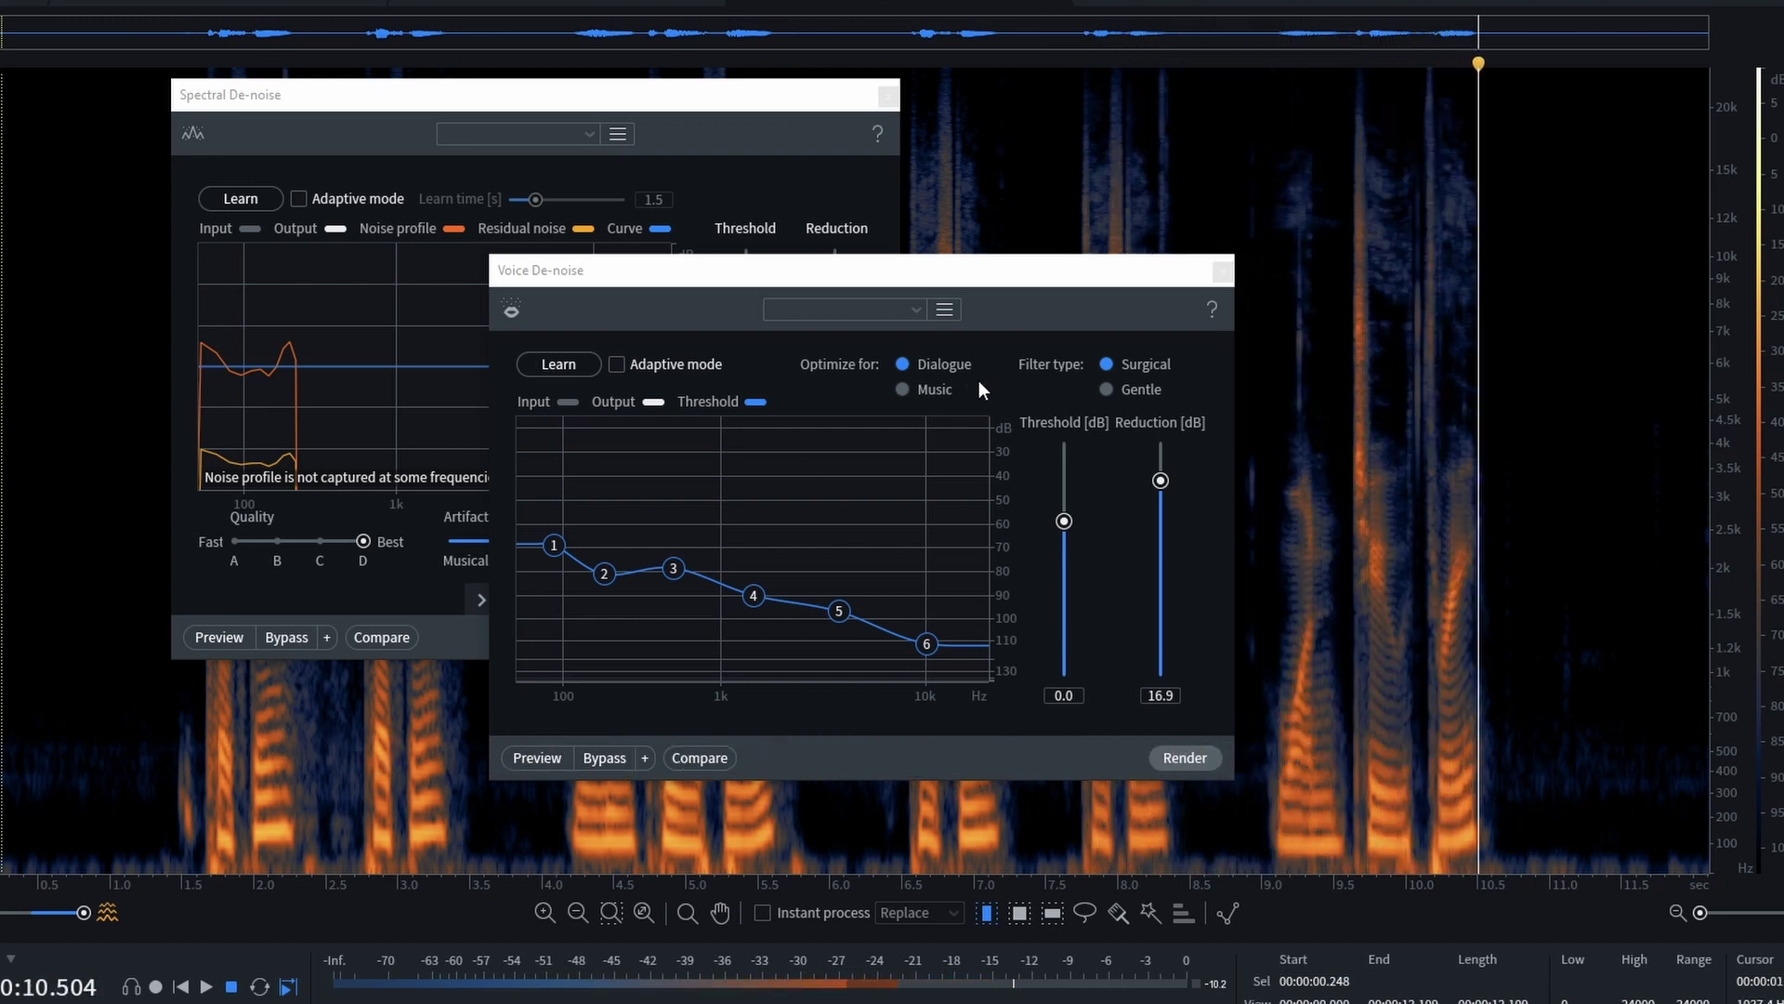
# Render Mouth De-click on the recording, repairing 12 clicks, and preview from about one second
pyautogui.click(1223, 271)
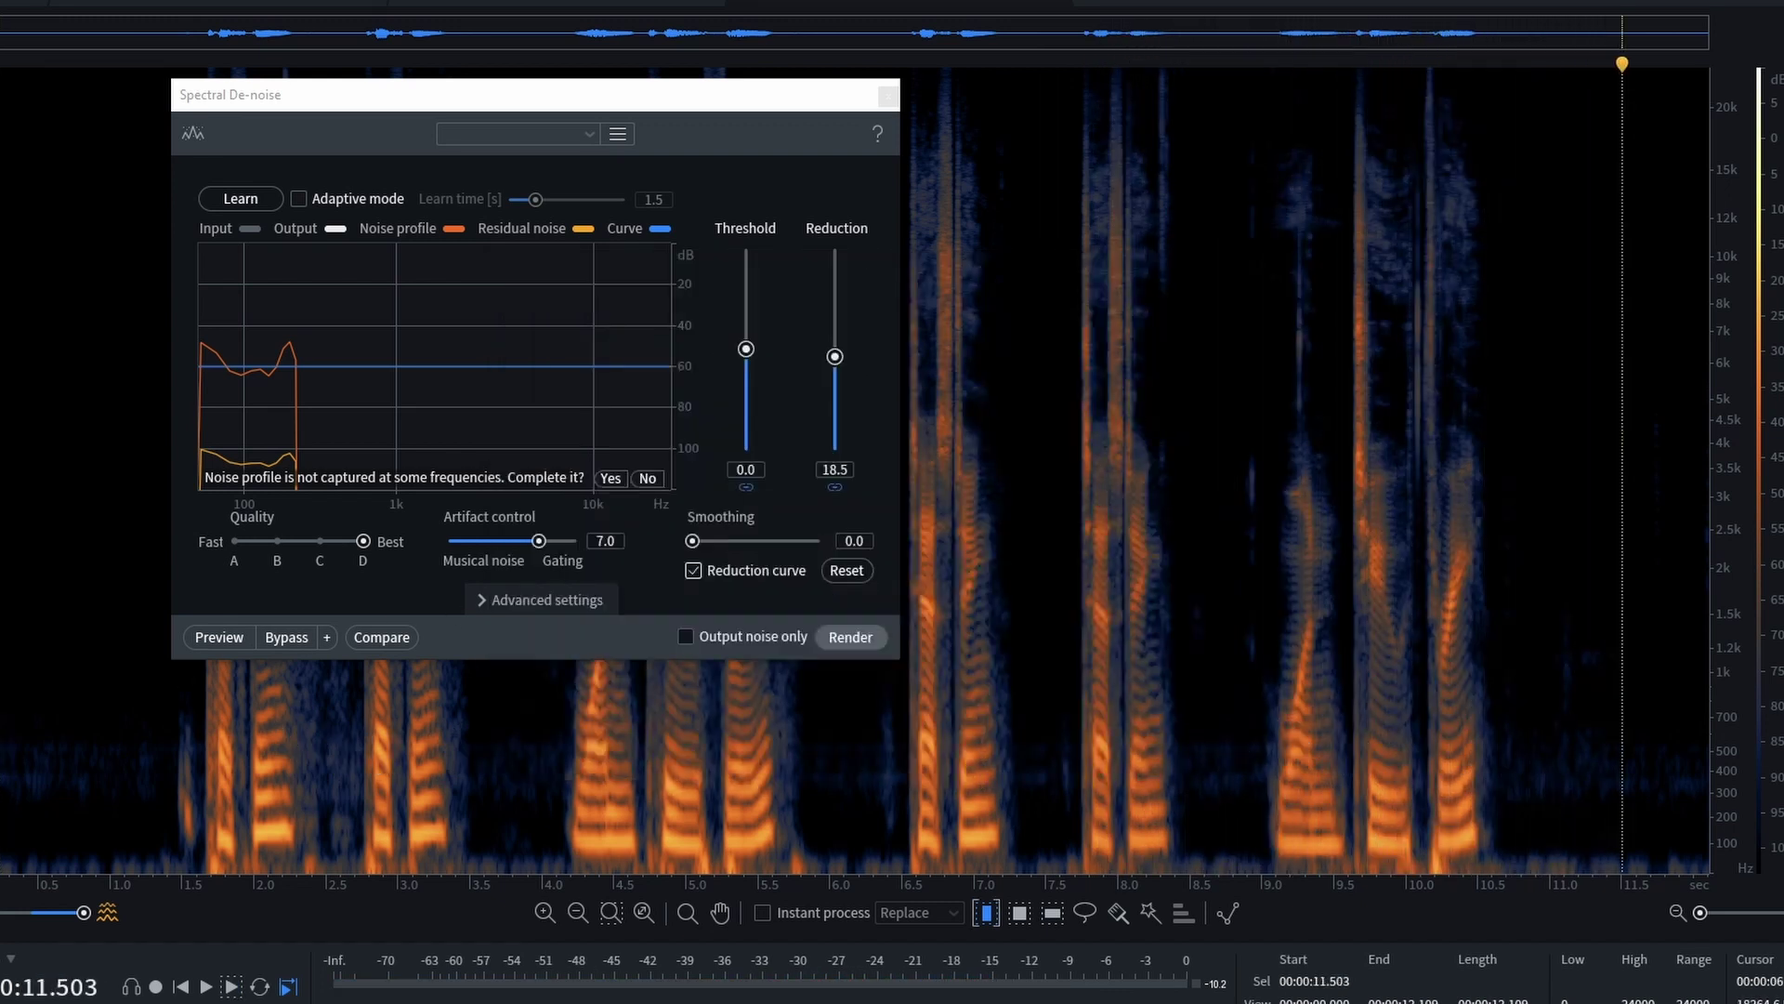
pyautogui.click(888, 97)
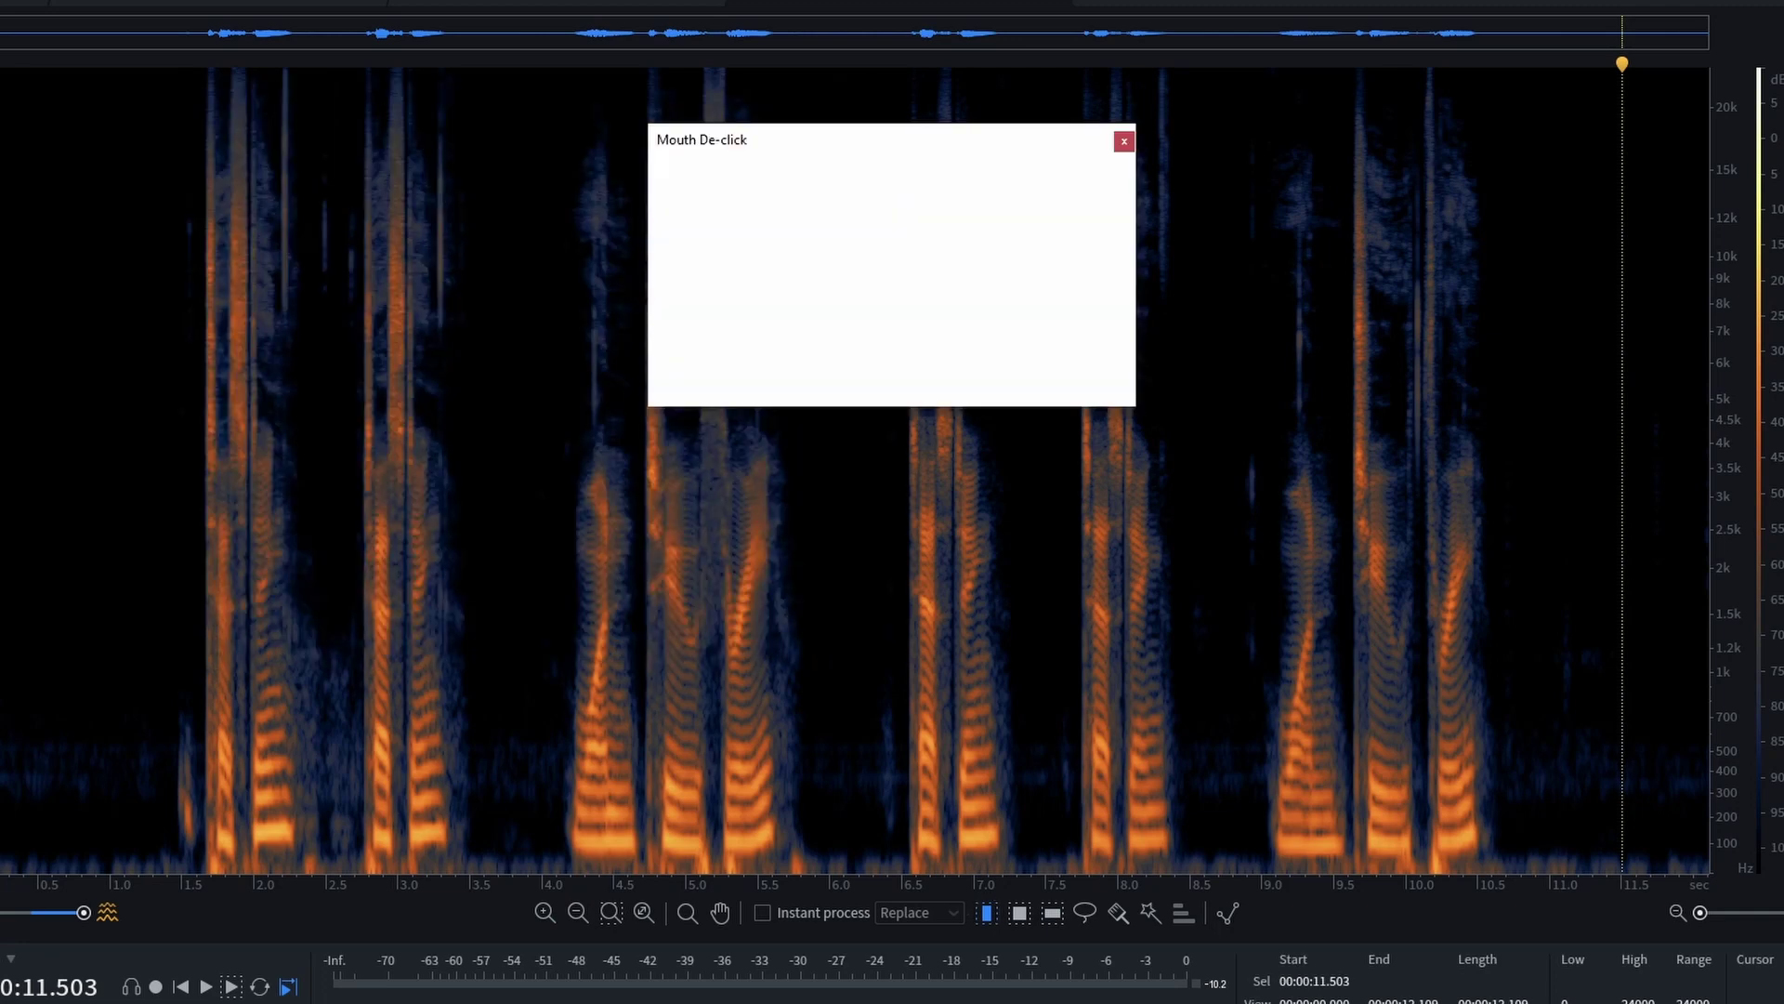
pyautogui.click(1087, 384)
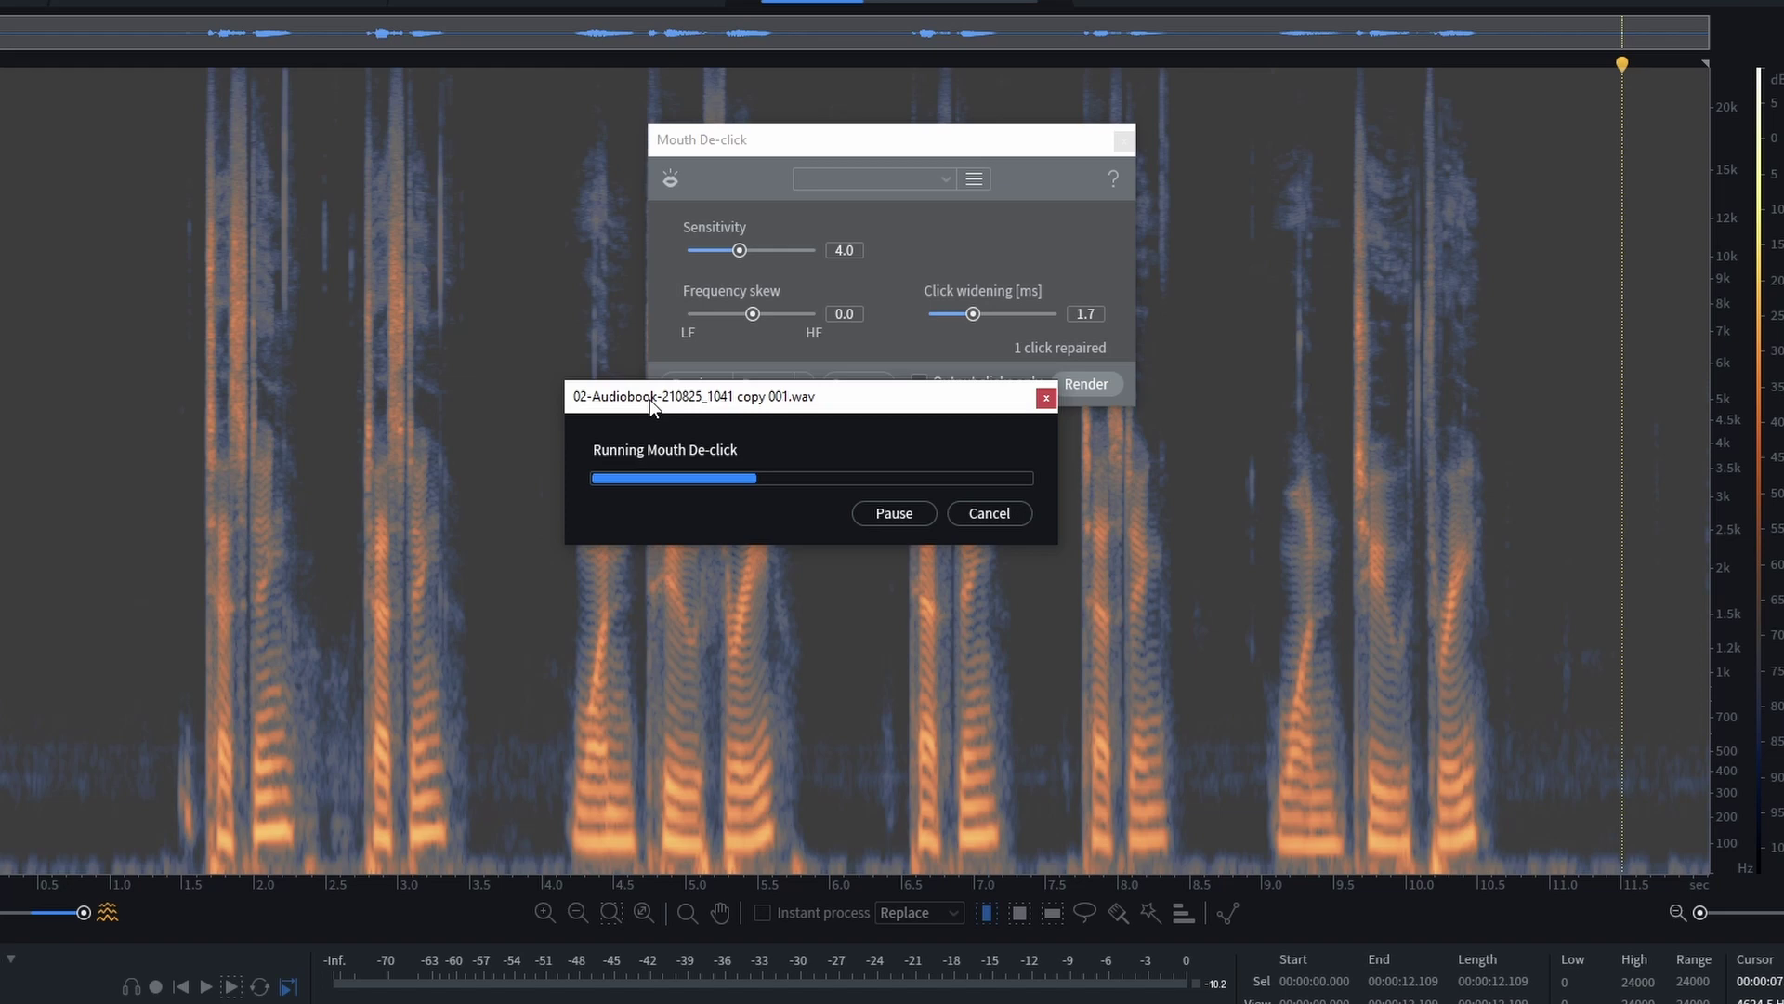
pyautogui.click(101, 428)
pyautogui.press('space')
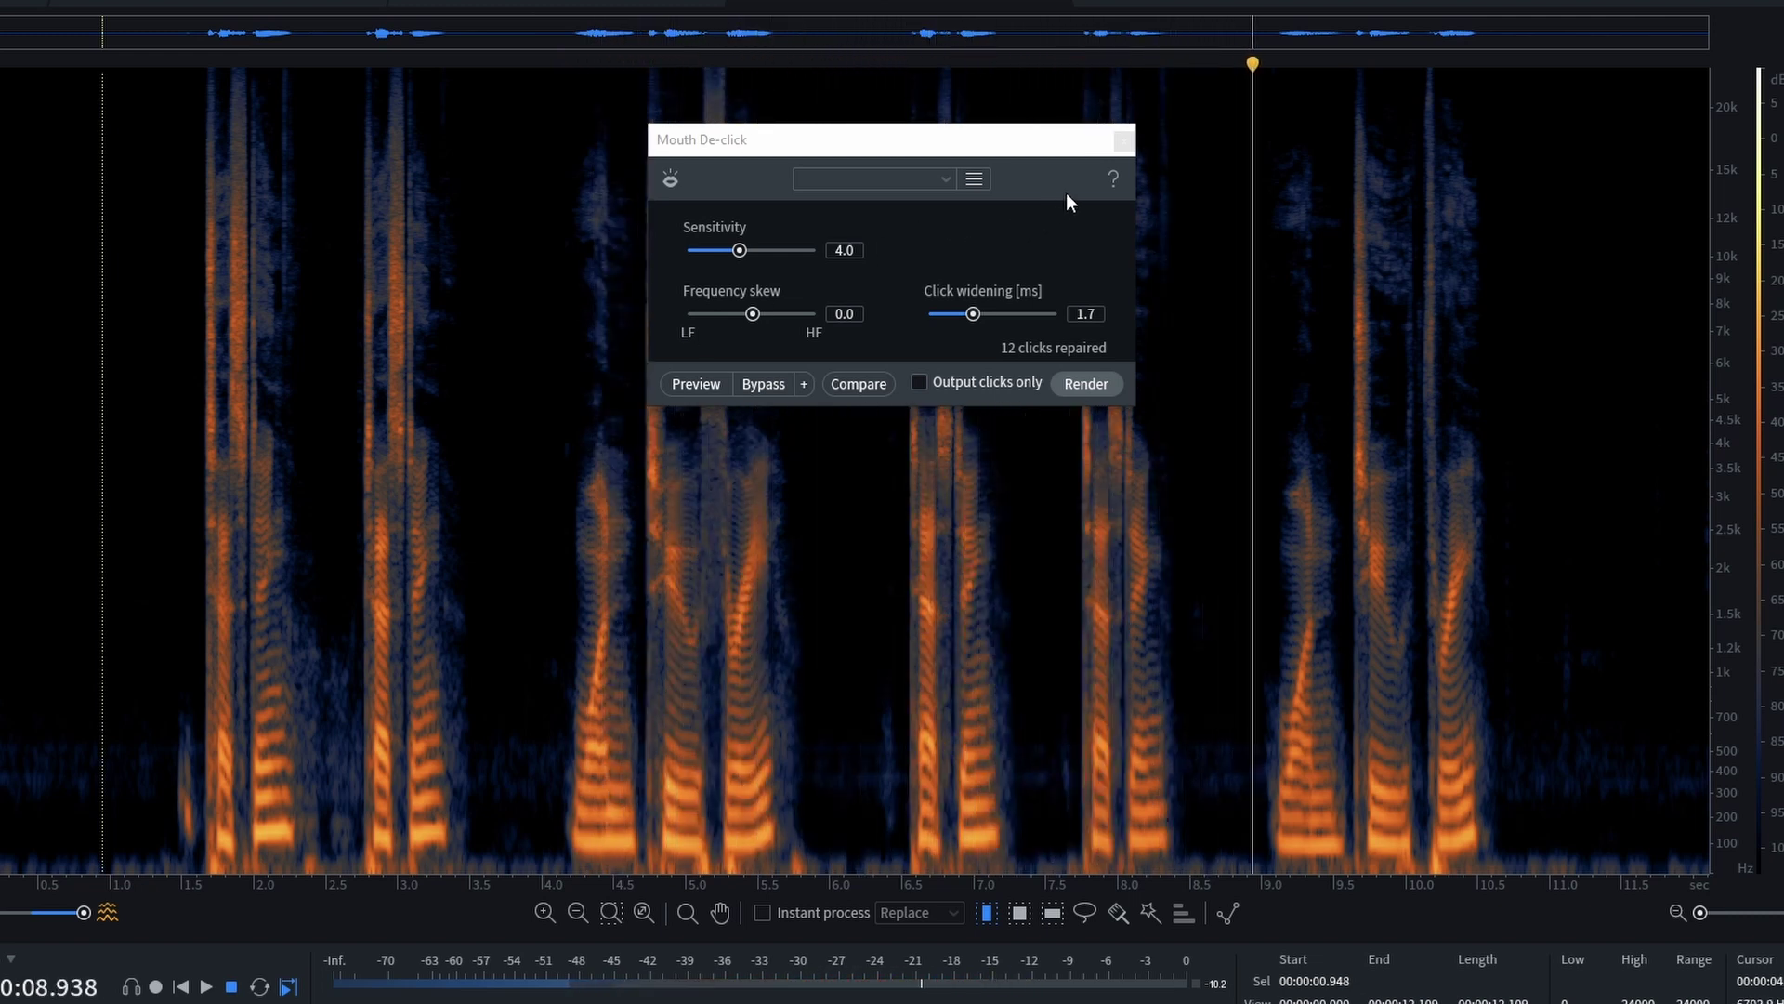
pyautogui.click(1122, 141)
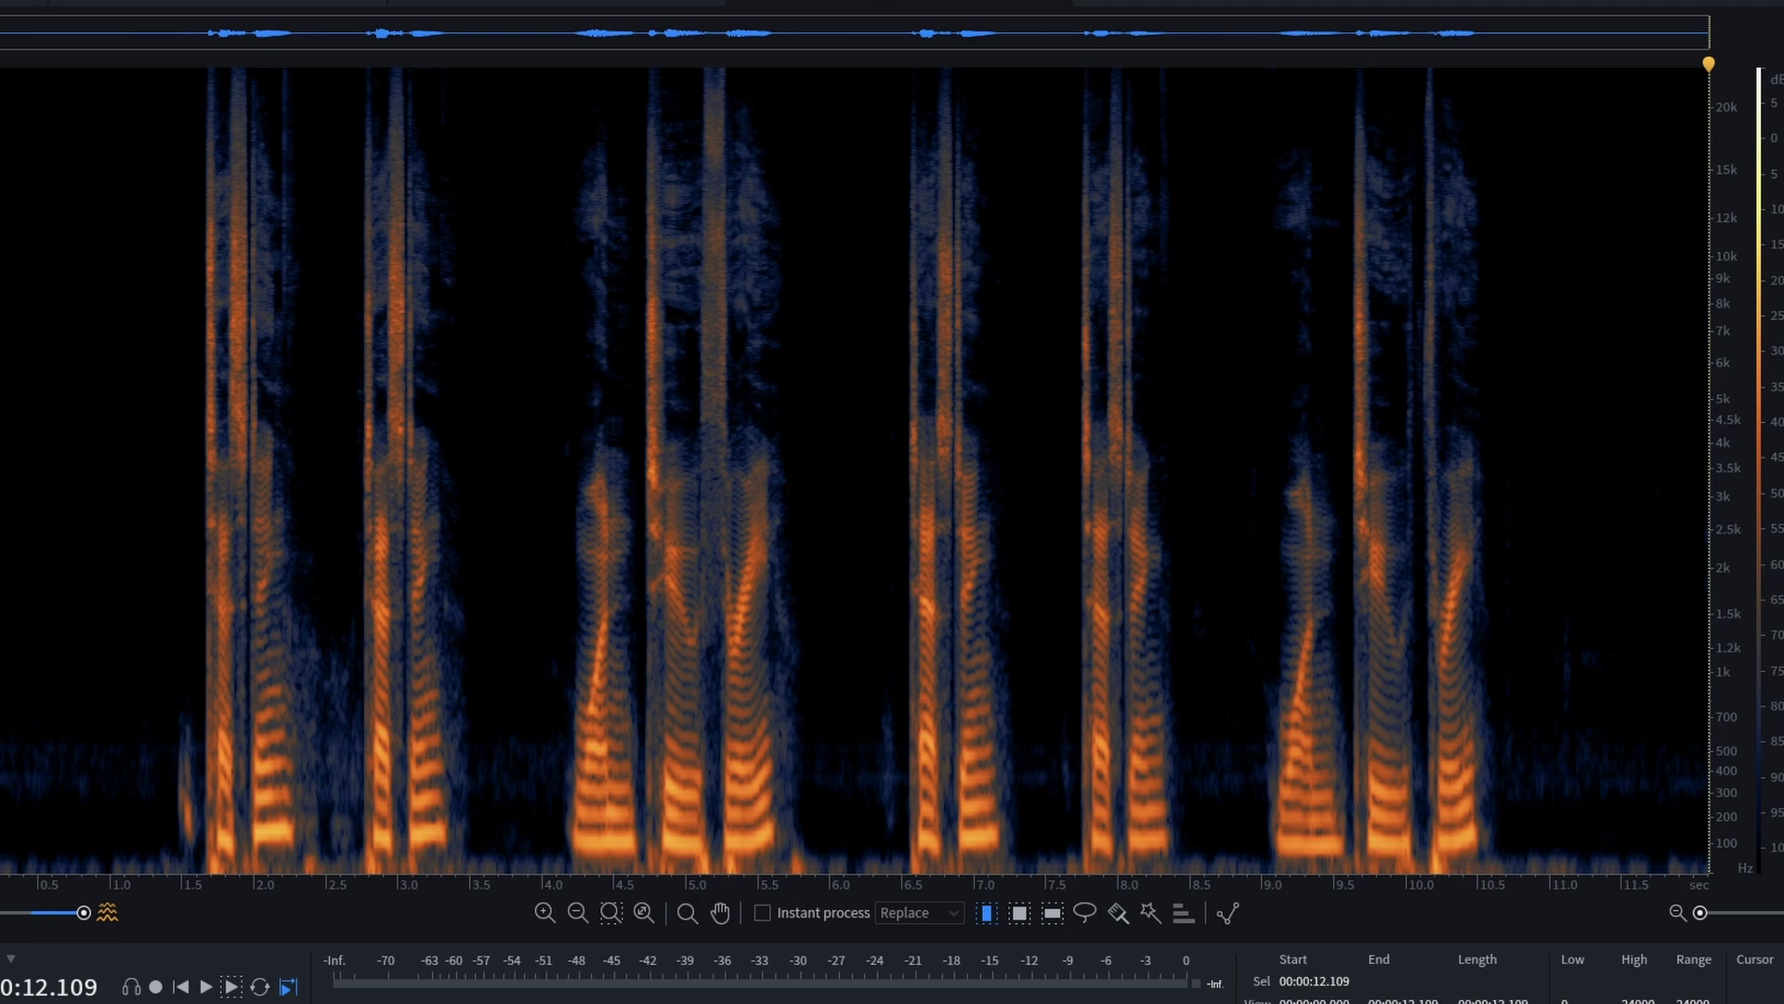
# Overwrite the original file with the cleaned audio and switch back to REAPER
pyautogui.hotkey('alt', 'f')
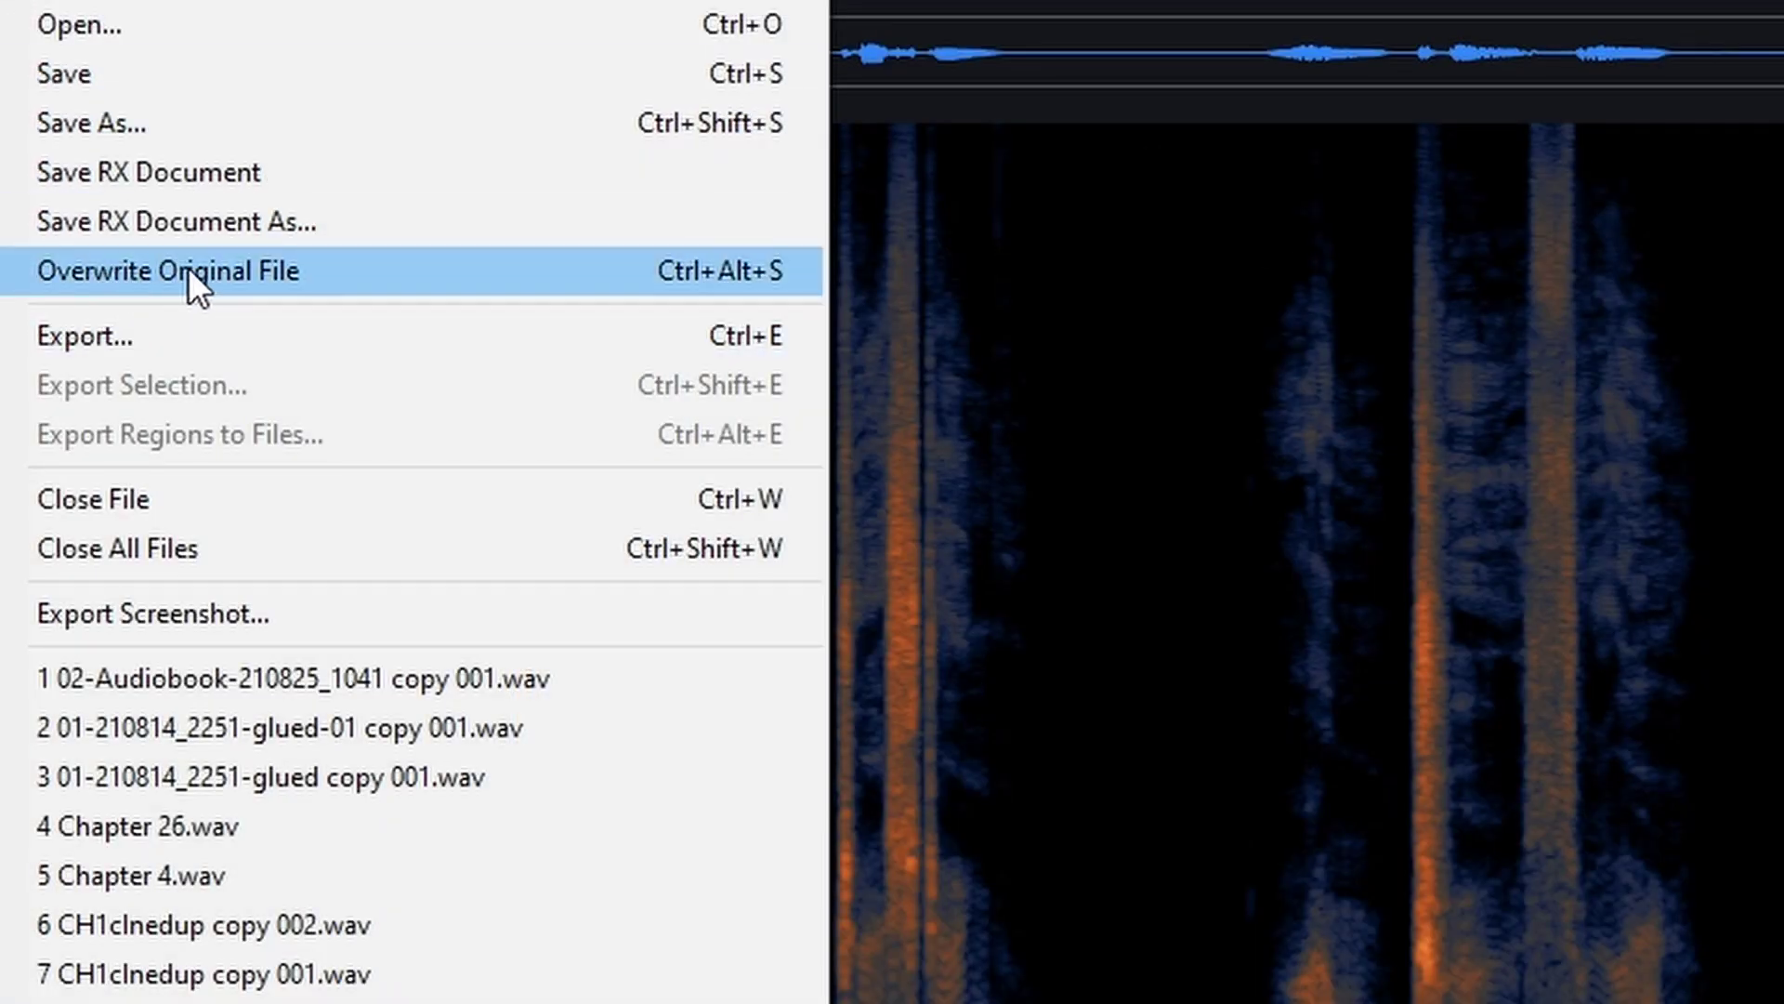
pyautogui.click(265, 271)
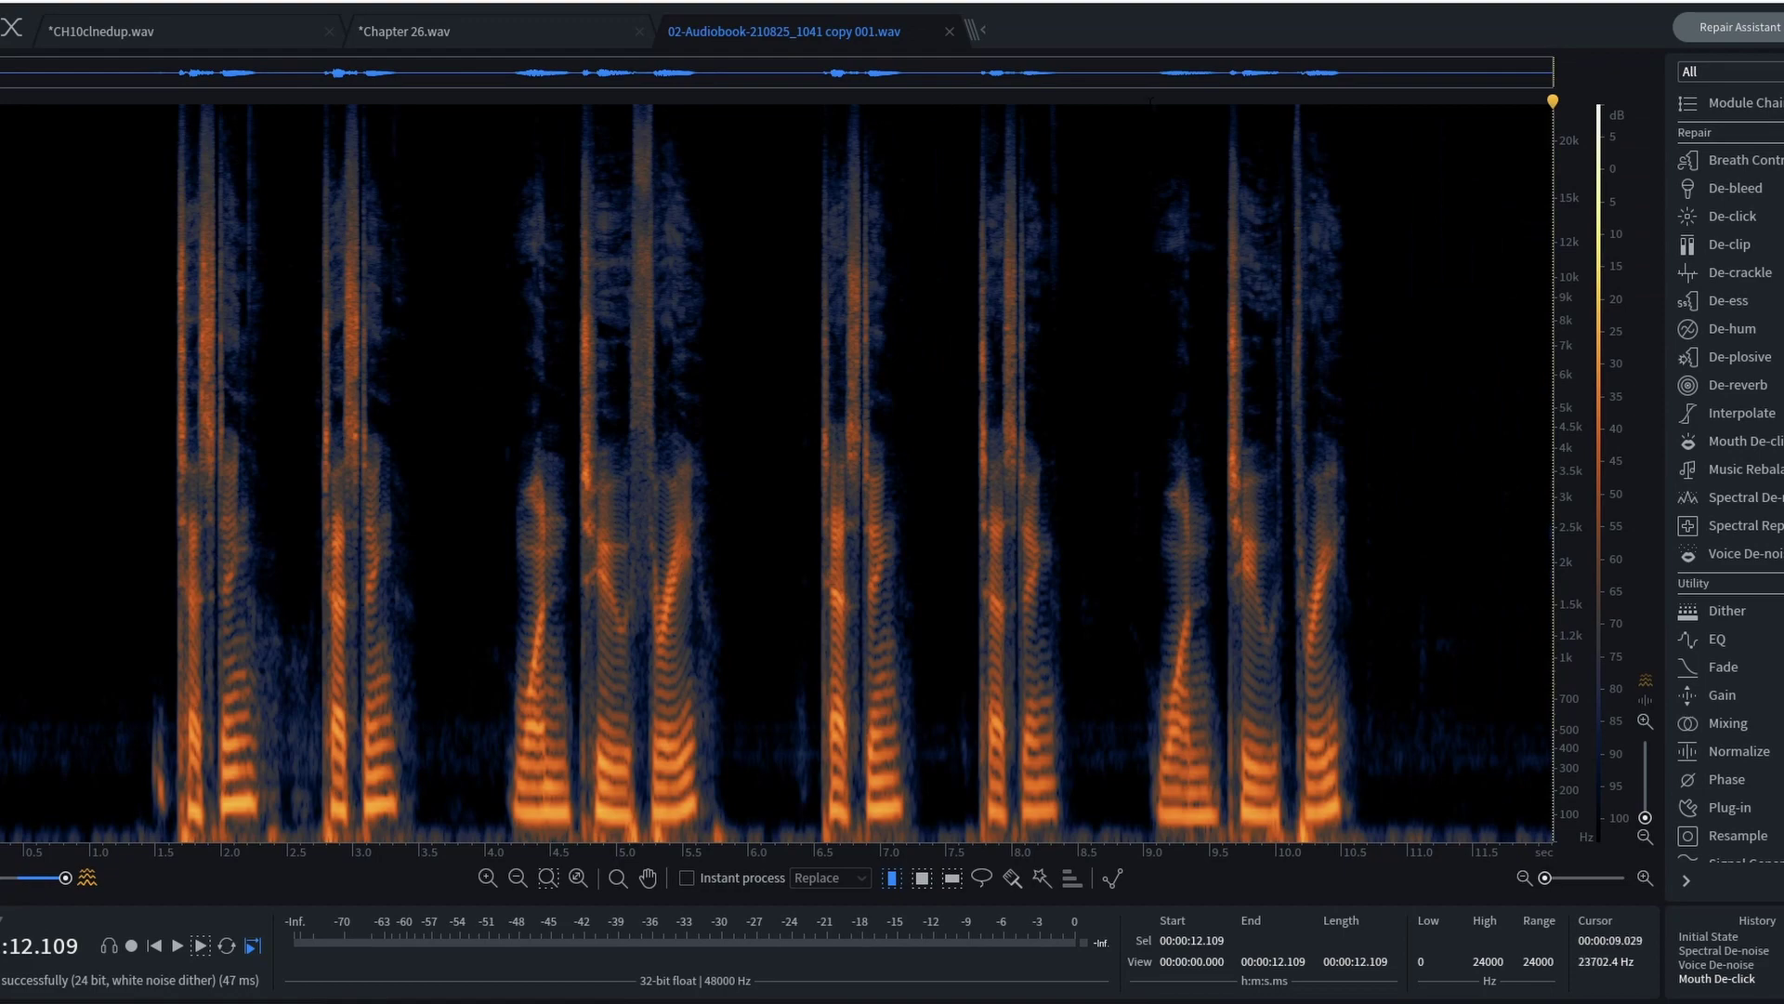
pyautogui.hotkey('alt', 'Tab')
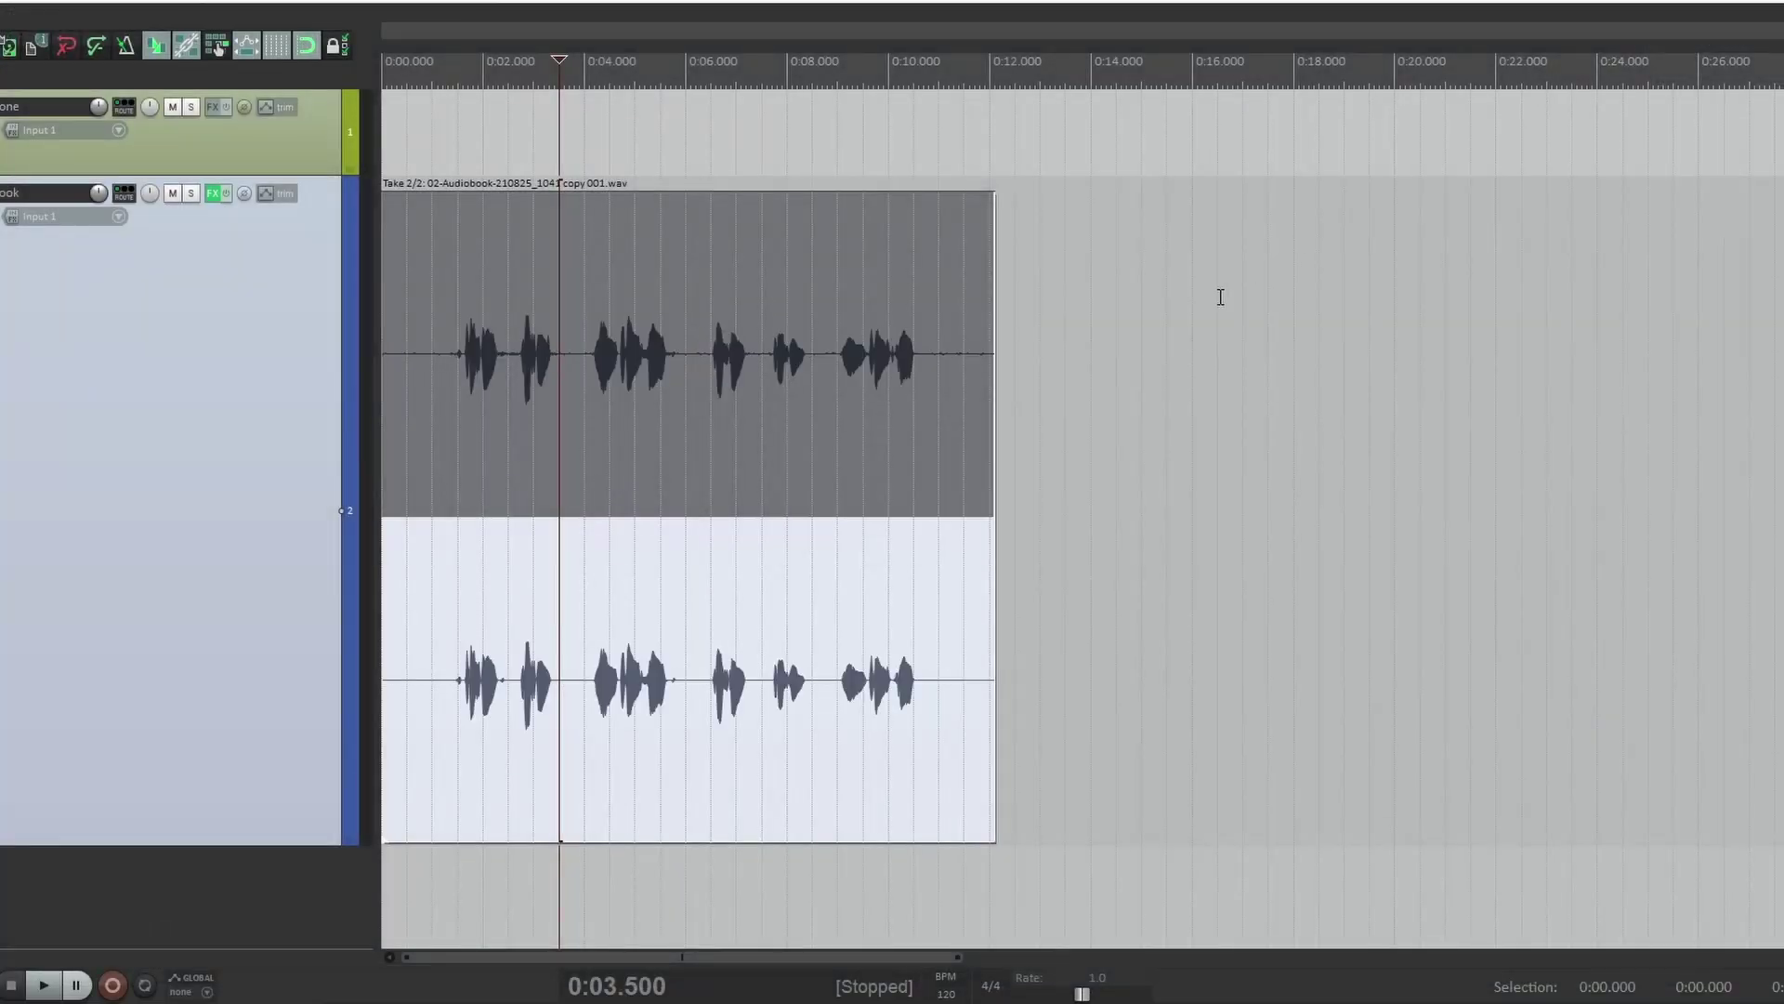
# Crop the voice item to its cleaned copy001 take and play it from the project start
pyautogui.click(446, 647)
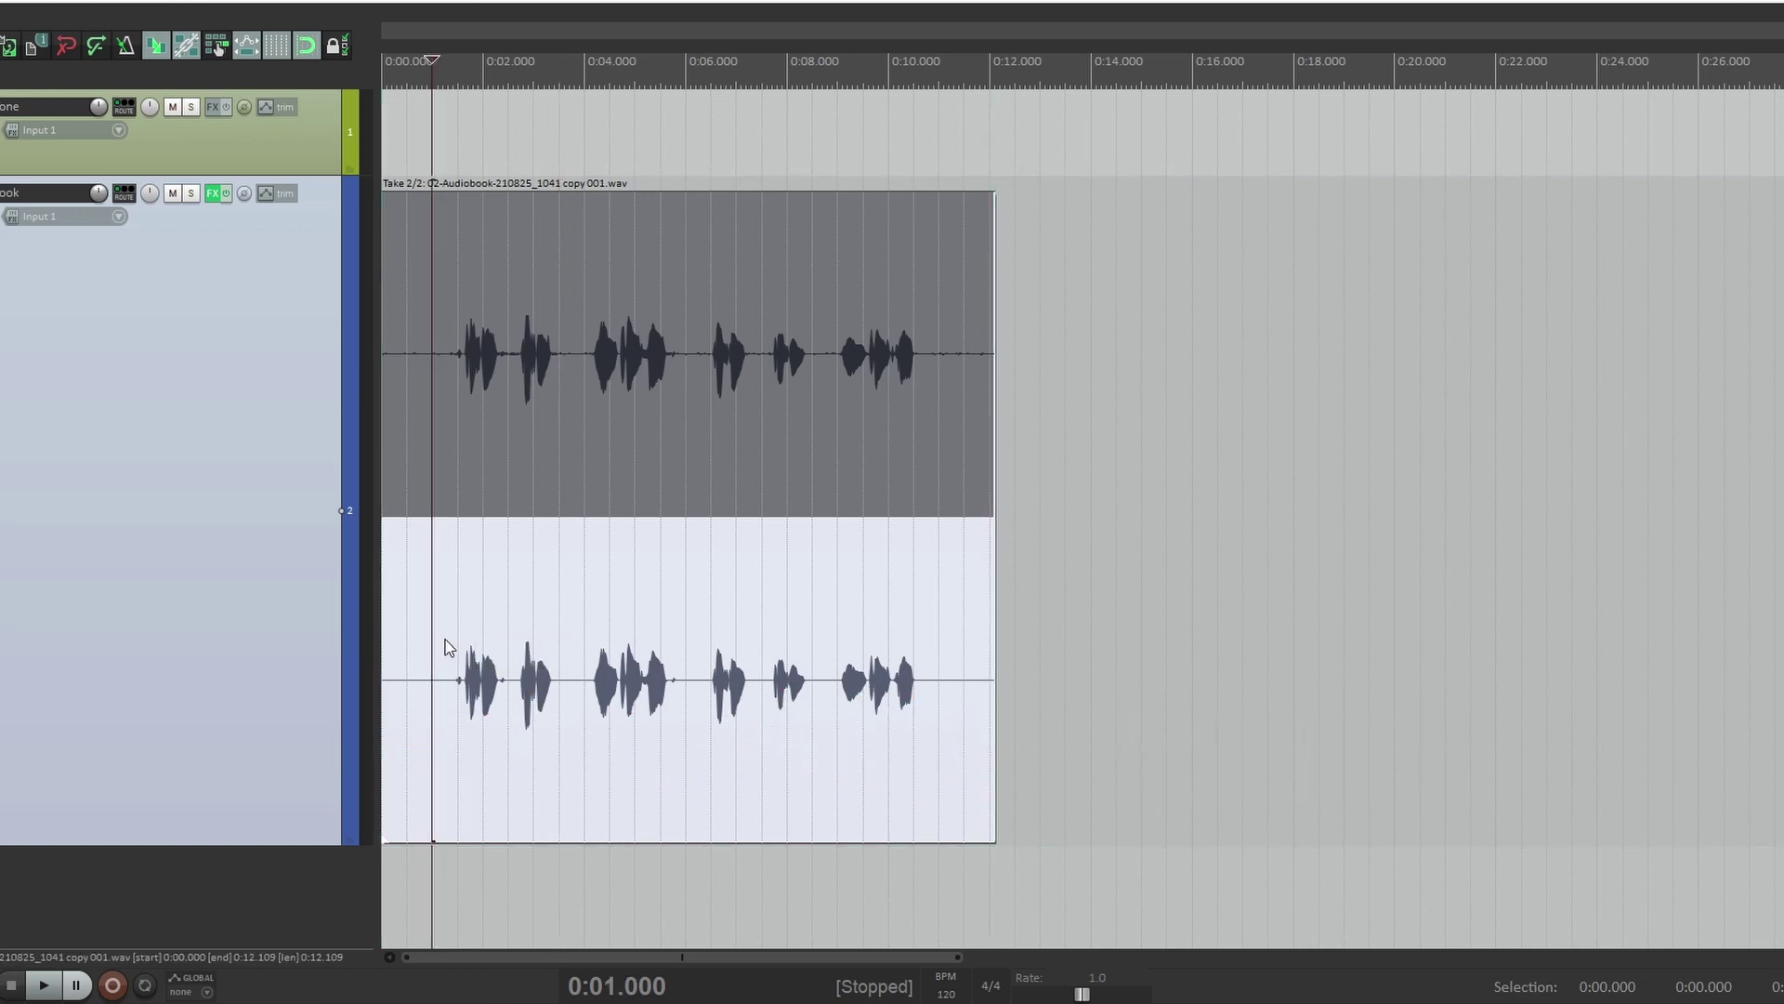
pyautogui.hotkey('alt', 'shift', 't')
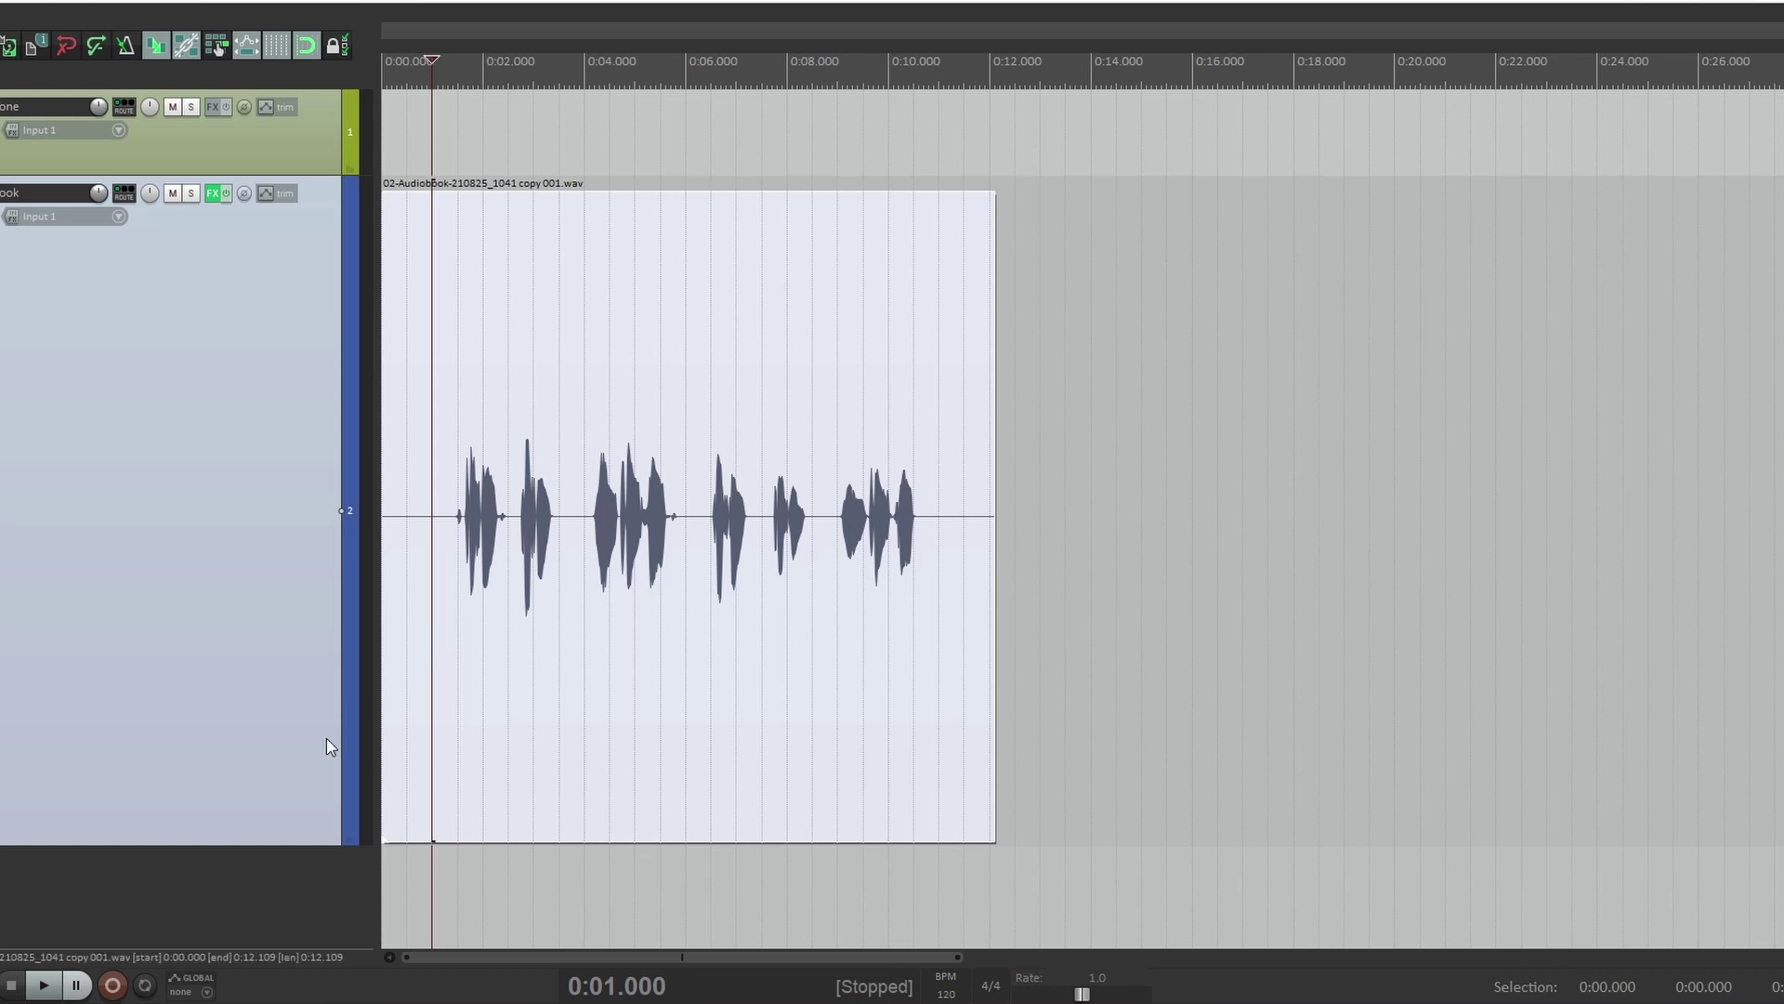
pyautogui.press('Home')
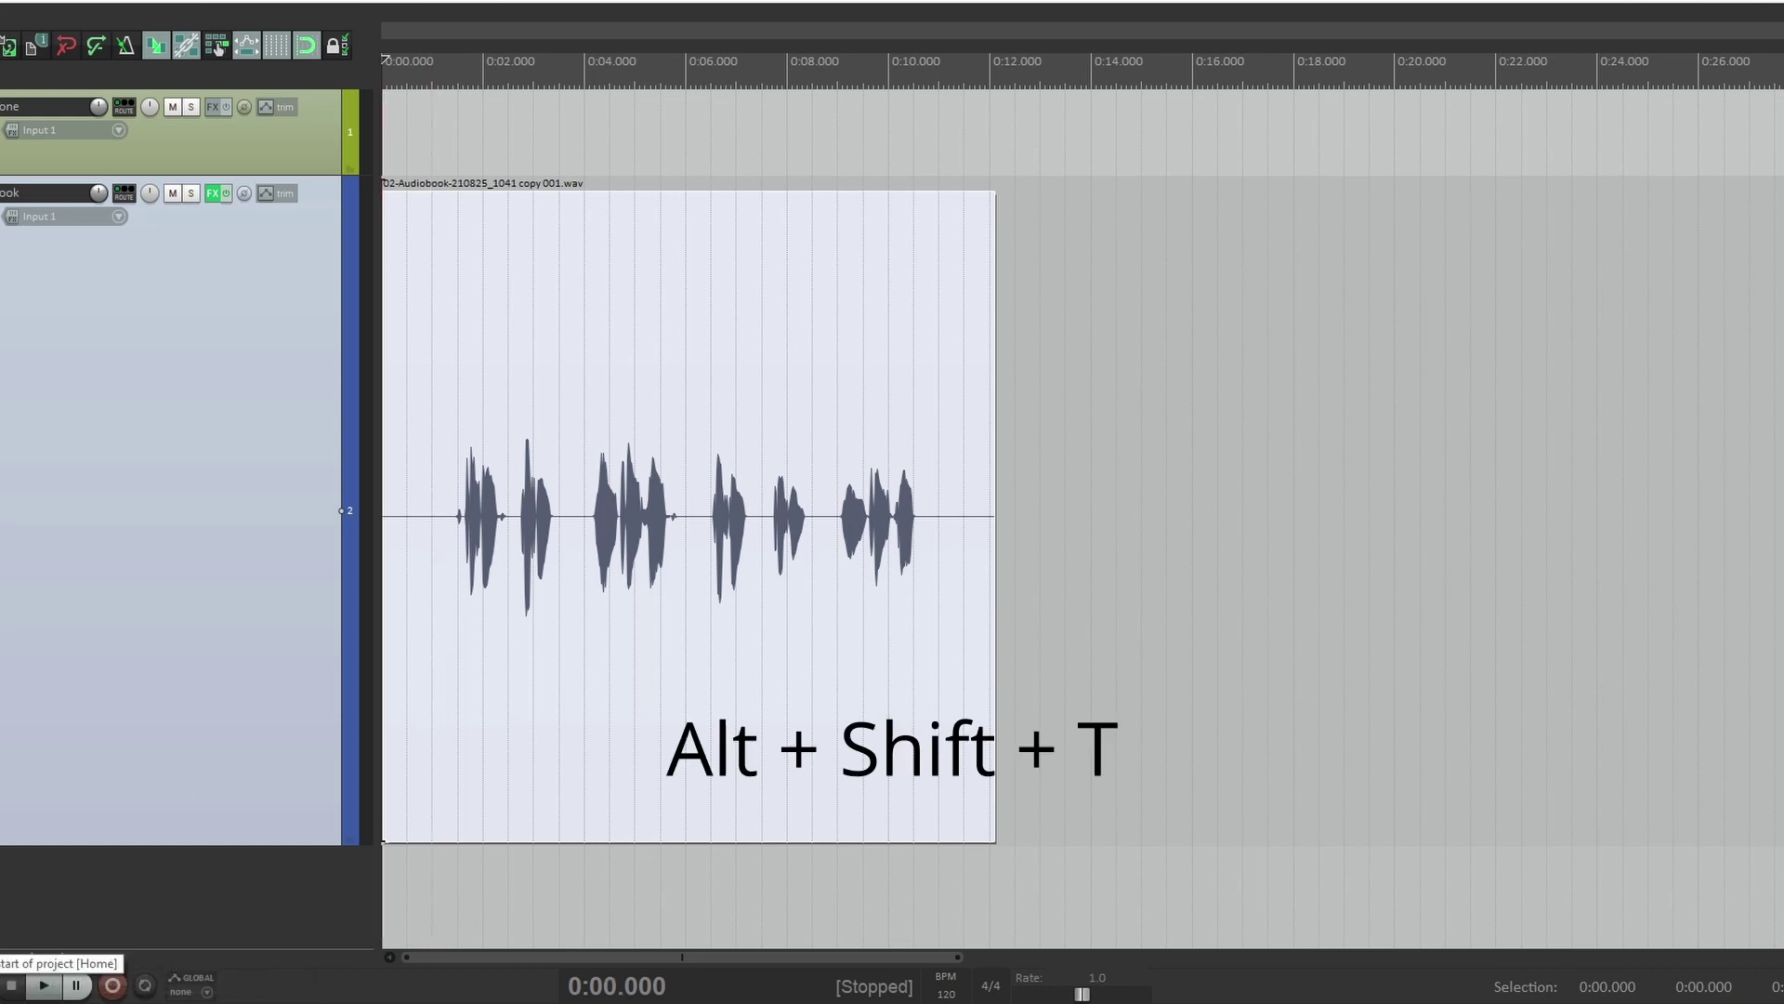
pyautogui.press('space')
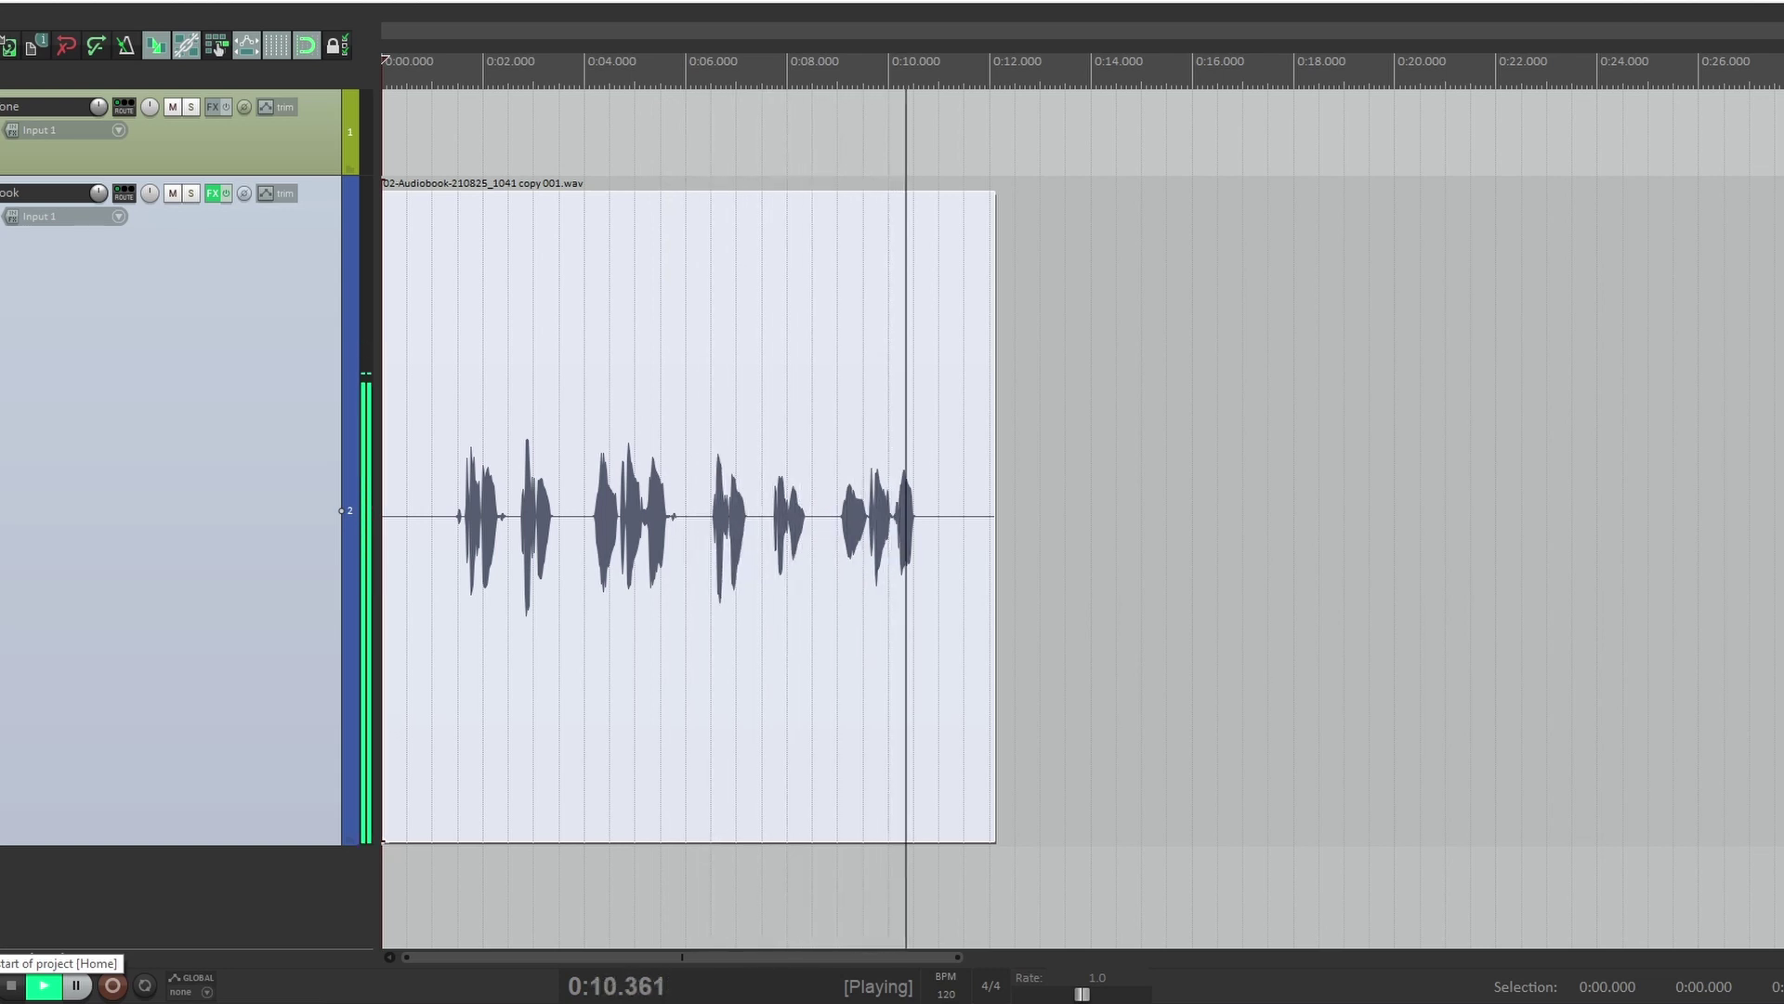
pyautogui.press('space')
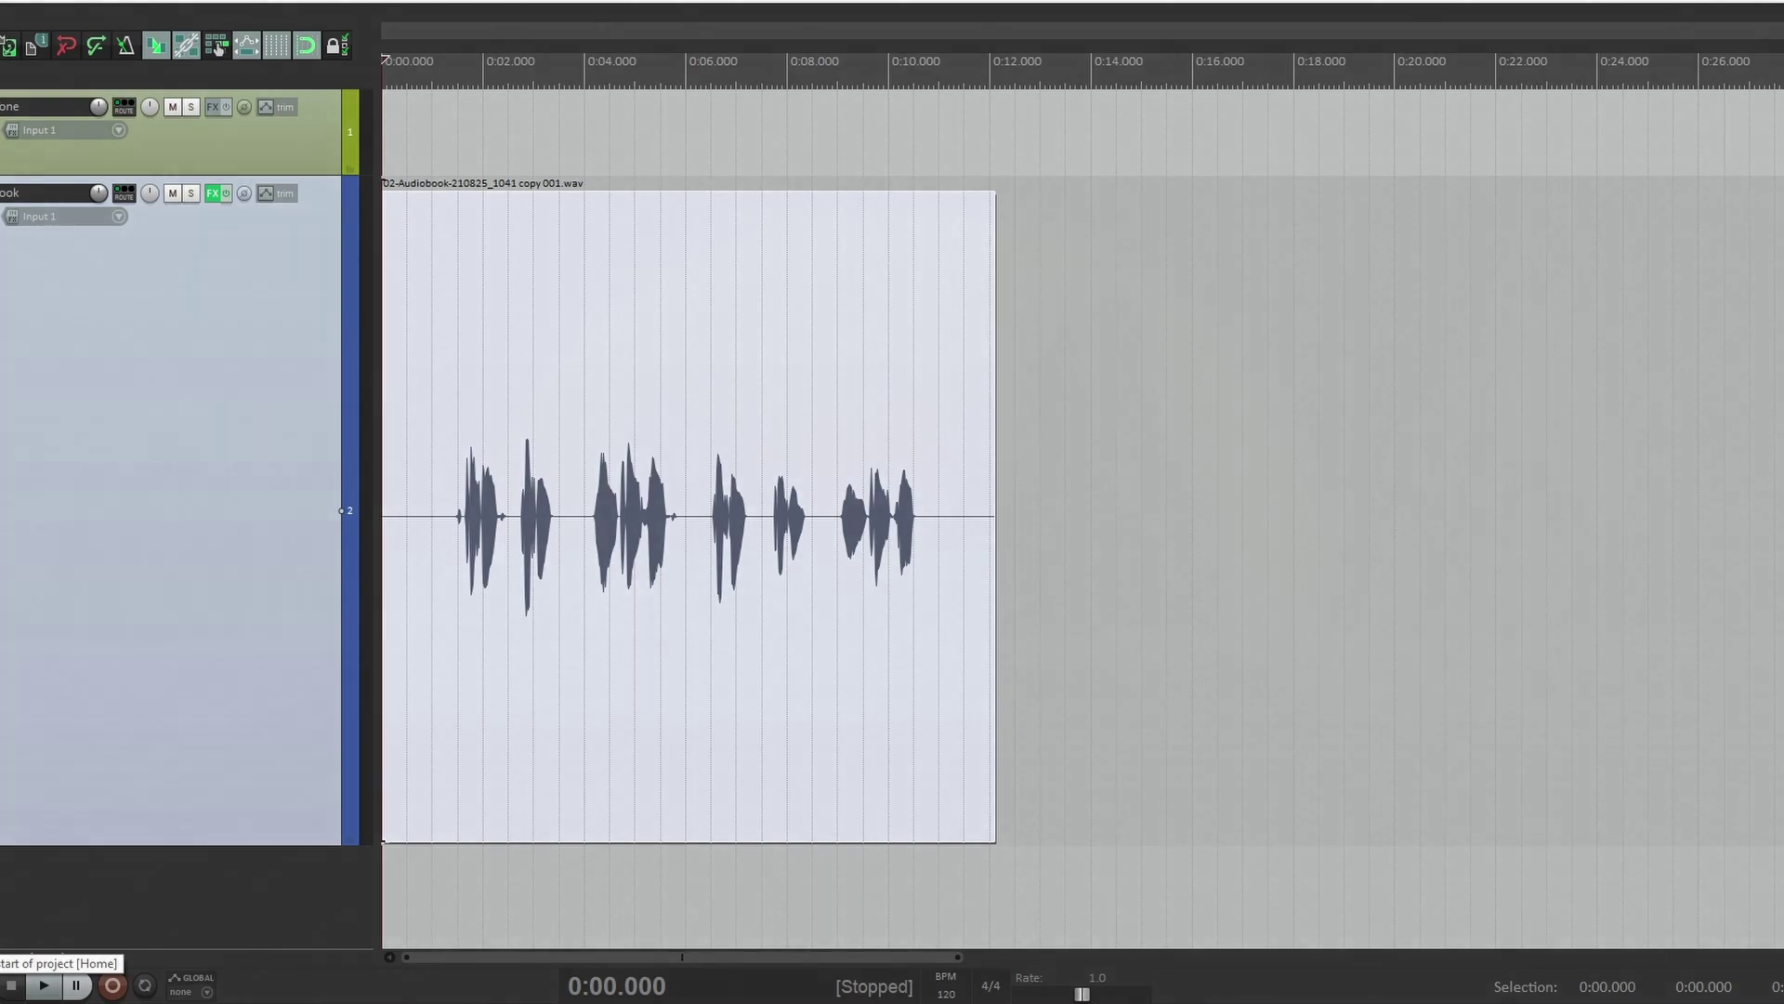